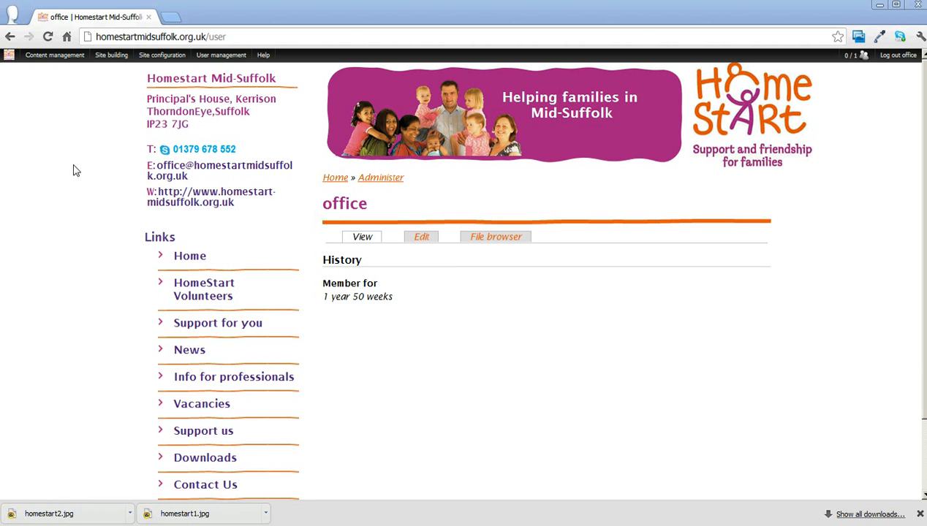
Open the site's content list and look through the listed pages, stories and images
{"action": "mouse_move", "coordinate": [49, 57]}
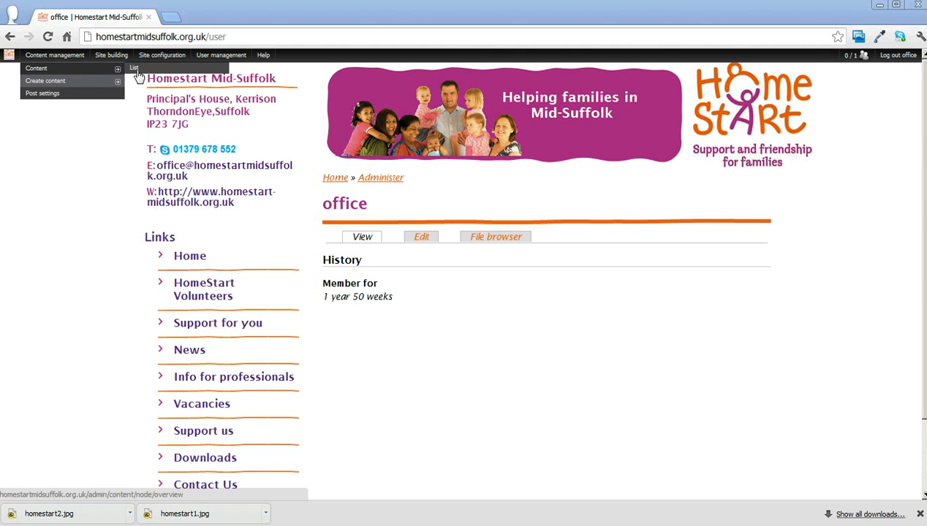
{"action": "left_click", "coordinate": [135, 73]}
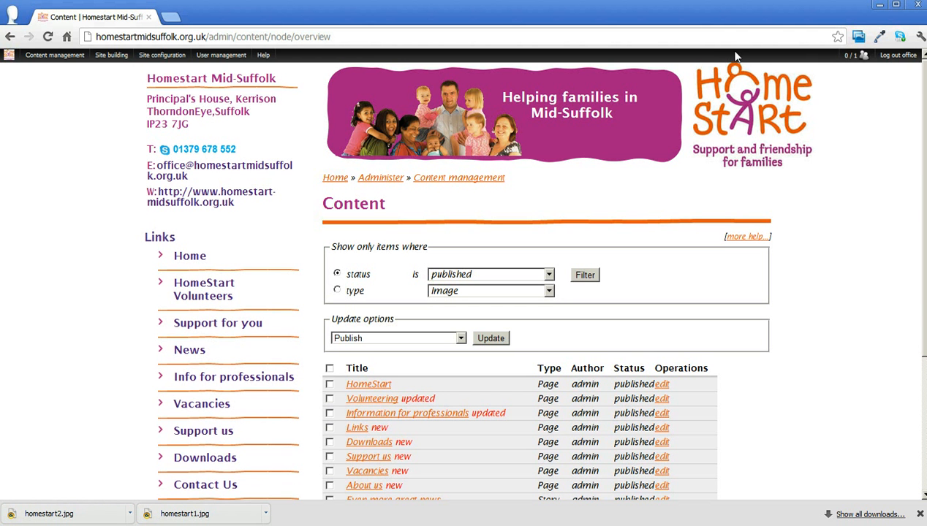
{"action": "scroll", "coordinate": [548, 293], "scroll_direction": "down", "scroll_amount": 2}
{"action": "scroll", "coordinate": [548, 293], "scroll_direction": "down", "scroll_amount": 4}
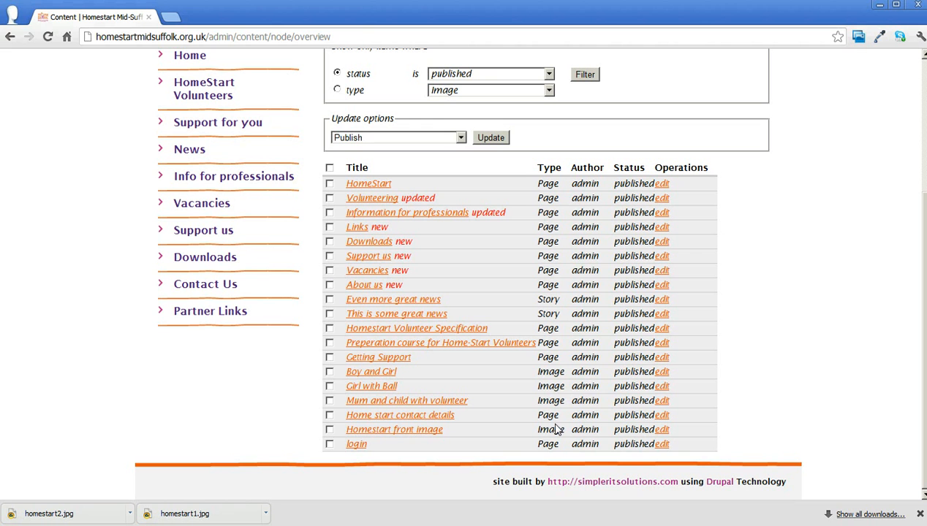
Set the content list's filter criterion to type Image
{"action": "left_click_drag", "start_coordinate": [923, 273], "coordinate": [922, 200]}
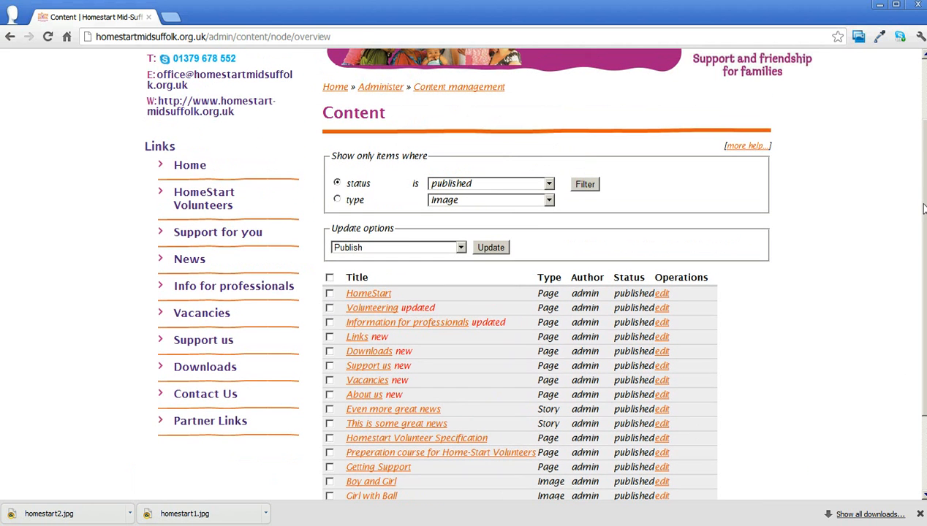
{"action": "left_click", "coordinate": [337, 201]}
{"action": "left_click", "coordinate": [452, 205]}
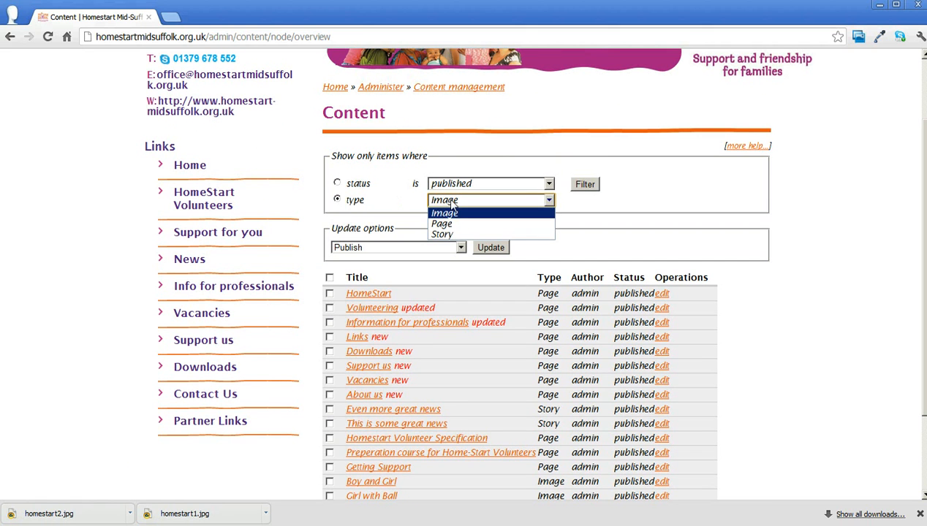
{"action": "left_click", "coordinate": [386, 201]}
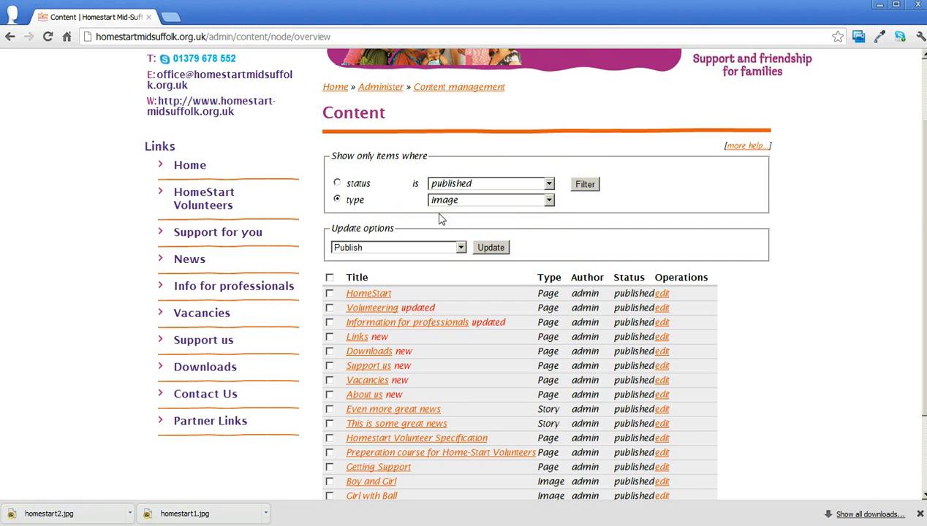
Mark the Getting Support and Boy and Girl items and choose Delete as the update option
{"action": "left_click_drag", "start_coordinate": [923, 200], "coordinate": [923, 273]}
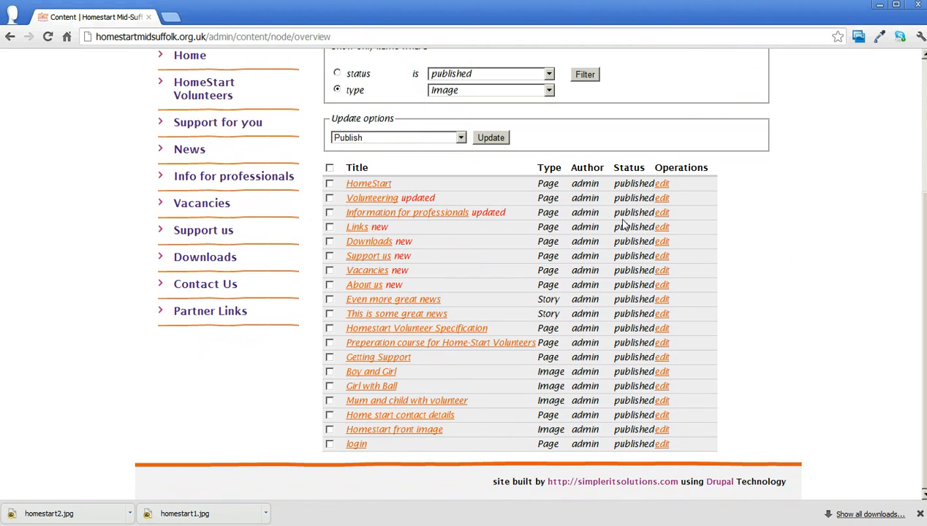
{"action": "left_click", "coordinate": [375, 140]}
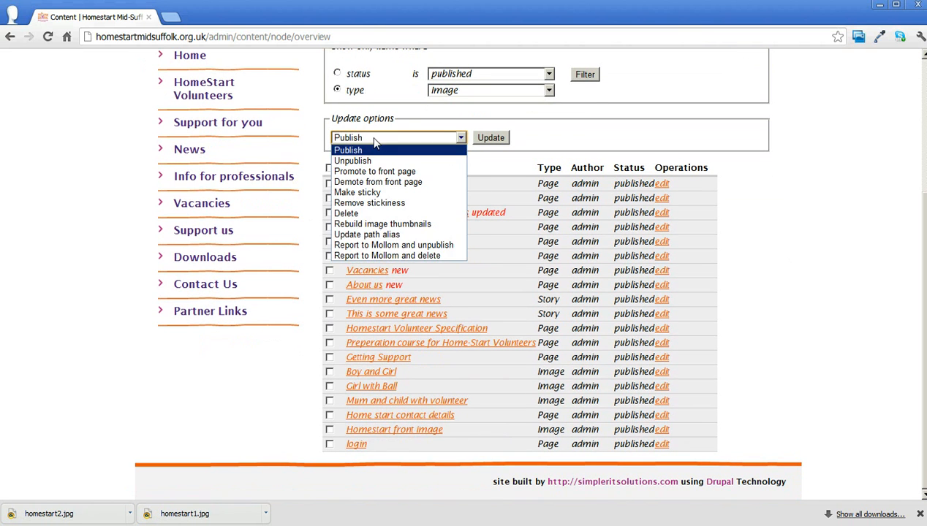
{"action": "left_click", "coordinate": [376, 146]}
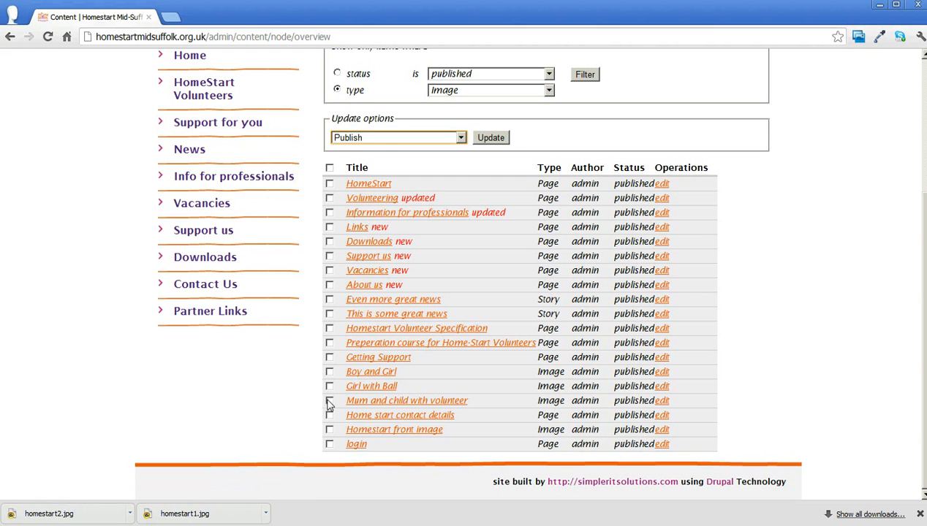
{"action": "left_click", "coordinate": [329, 371]}
{"action": "left_click", "coordinate": [329, 357]}
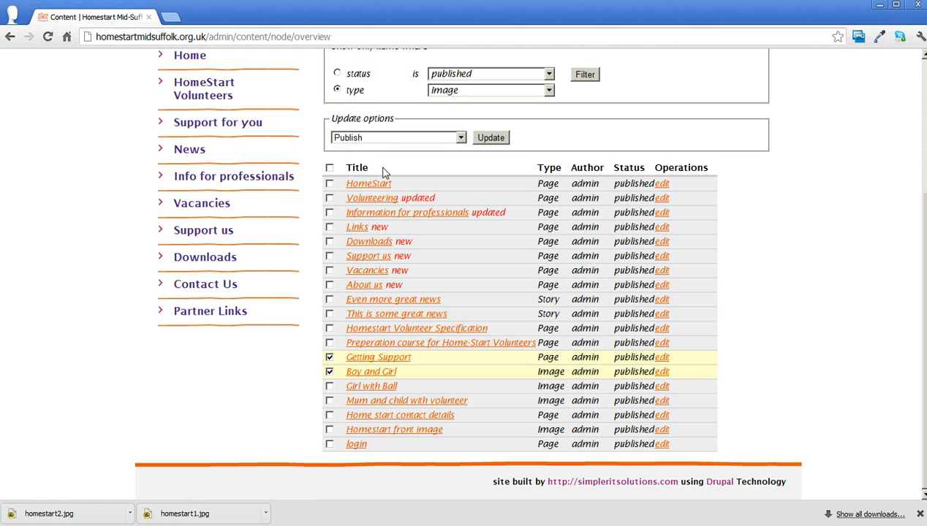
{"action": "left_click", "coordinate": [379, 139]}
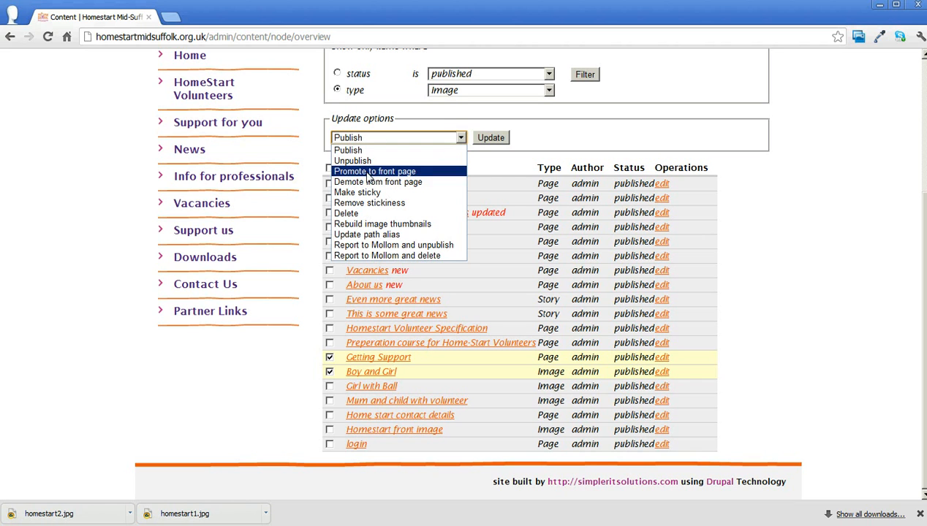
{"action": "left_click", "coordinate": [361, 213]}
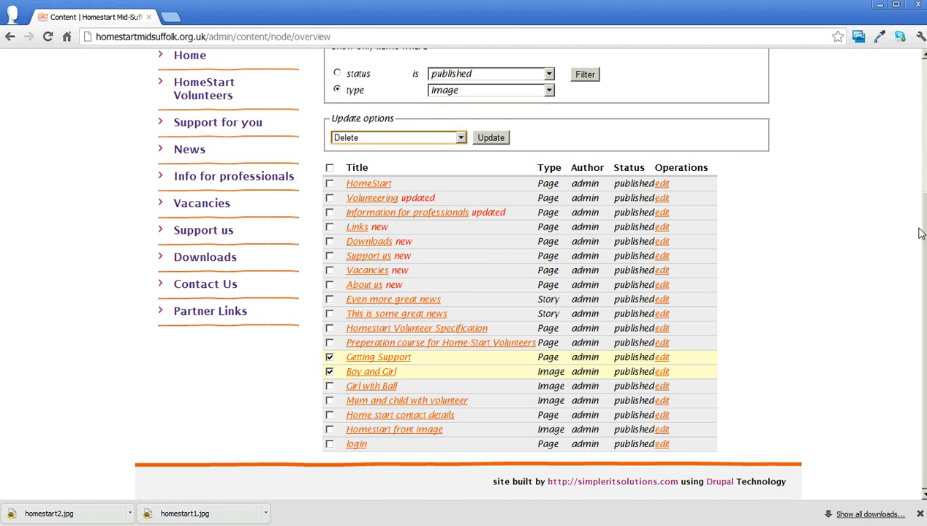
{"action": "left_click_drag", "start_coordinate": [923, 232], "coordinate": [922, 77]}
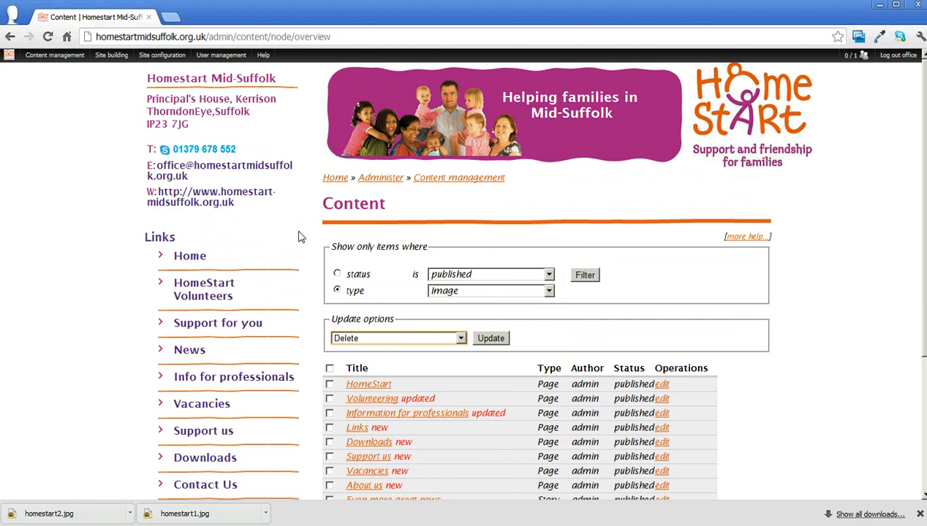
{"action": "left_click", "coordinate": [17, 189]}
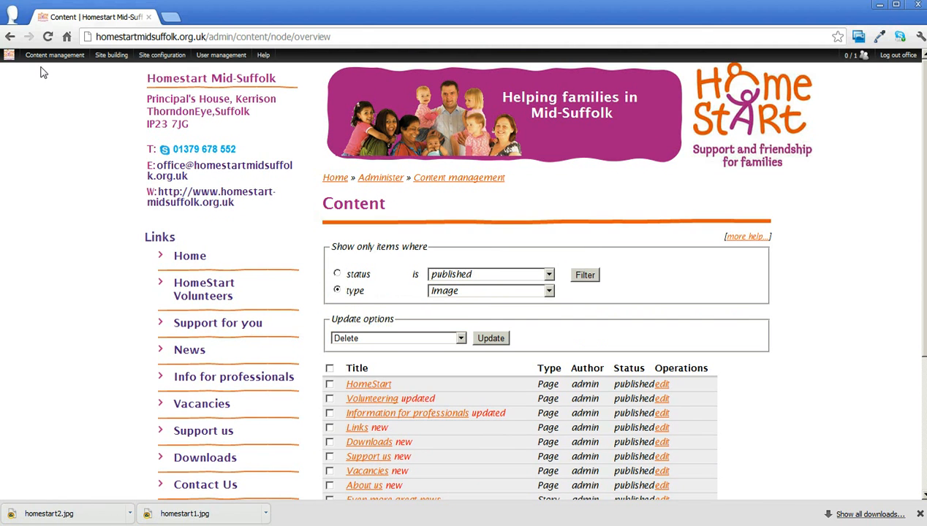
Start a new story titled "this is v. interesting", set to show in news with weighting left at None
{"action": "mouse_move", "coordinate": [44, 56]}
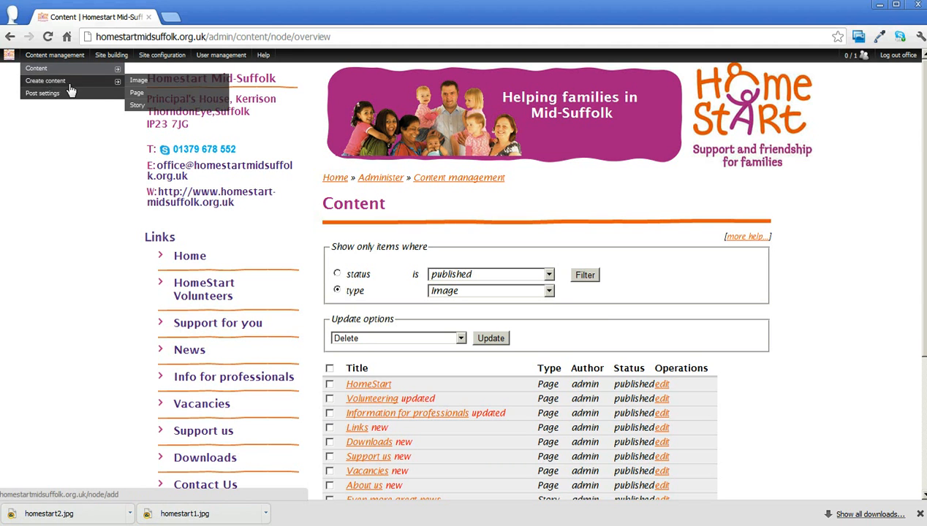
{"action": "left_click", "coordinate": [139, 109]}
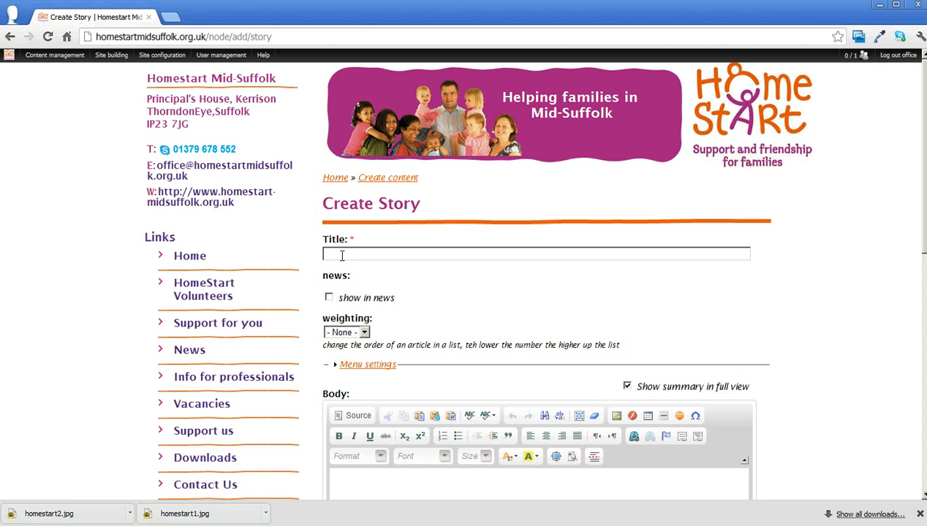
{"action": "left_click", "coordinate": [339, 252]}
{"action": "type", "text": "this is v. interes"}
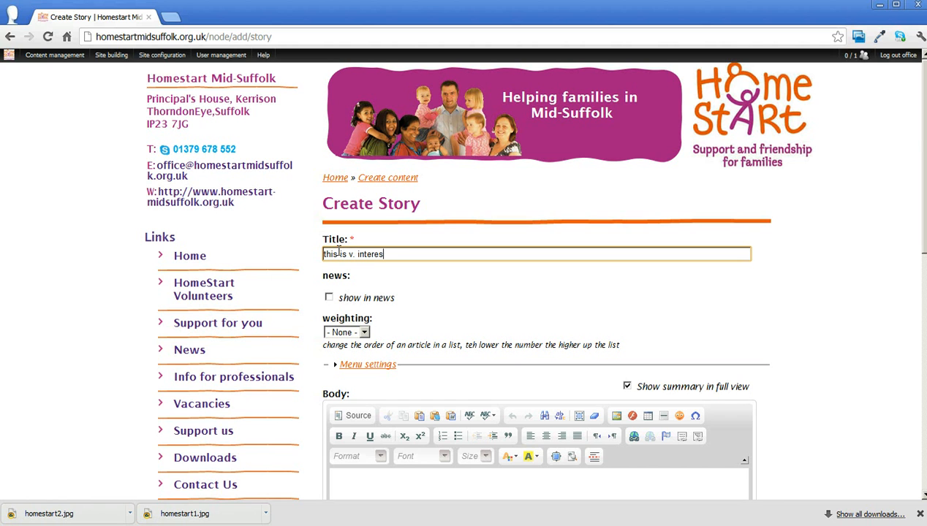
{"action": "type", "text": "ting"}
{"action": "left_click", "coordinate": [329, 298]}
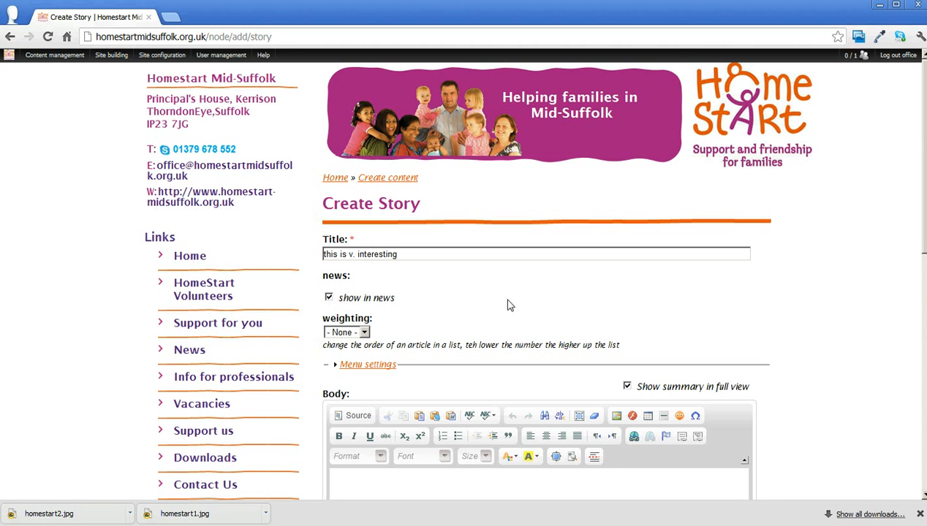
{"action": "left_click", "coordinate": [364, 332]}
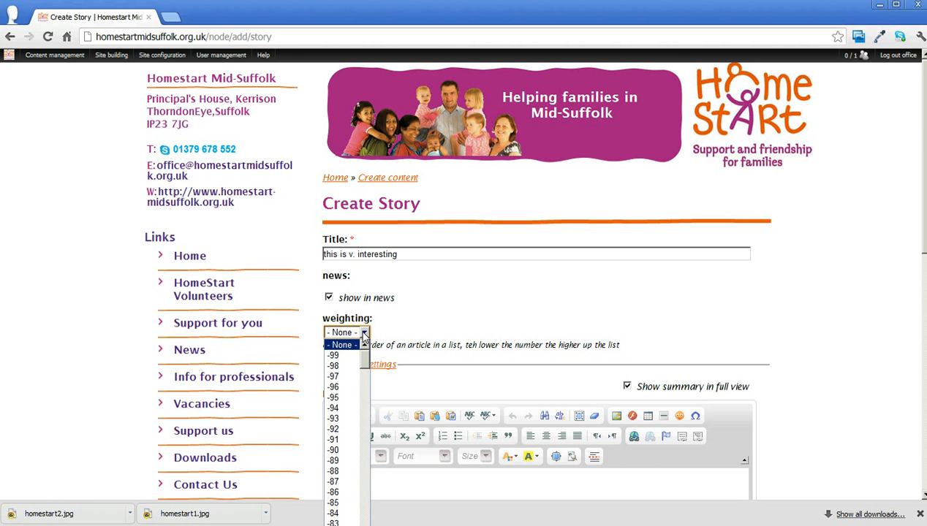
{"action": "left_click", "coordinate": [364, 335]}
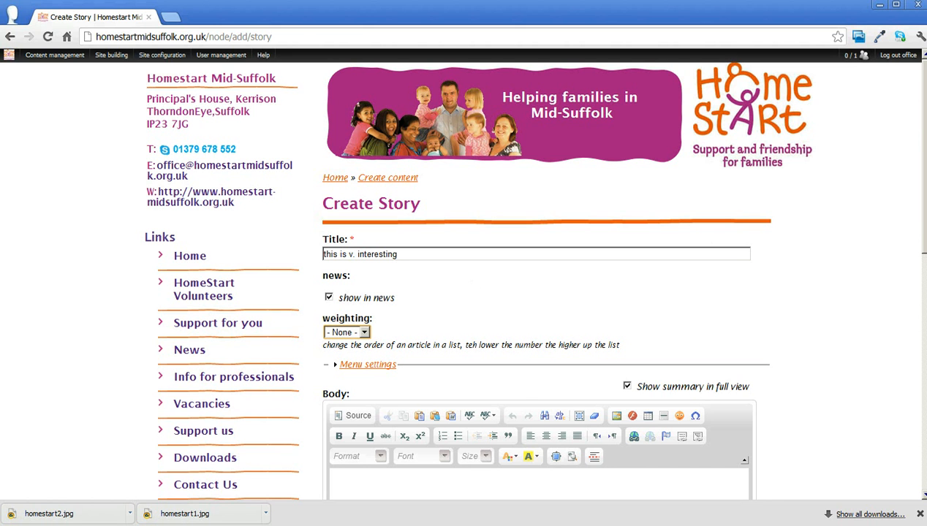
Maximize the story's body editor and enter "the big red fox jumps very quickly over the lazy brown dog"
{"action": "scroll", "coordinate": [463, 271], "scroll_direction": "down", "scroll_amount": 5}
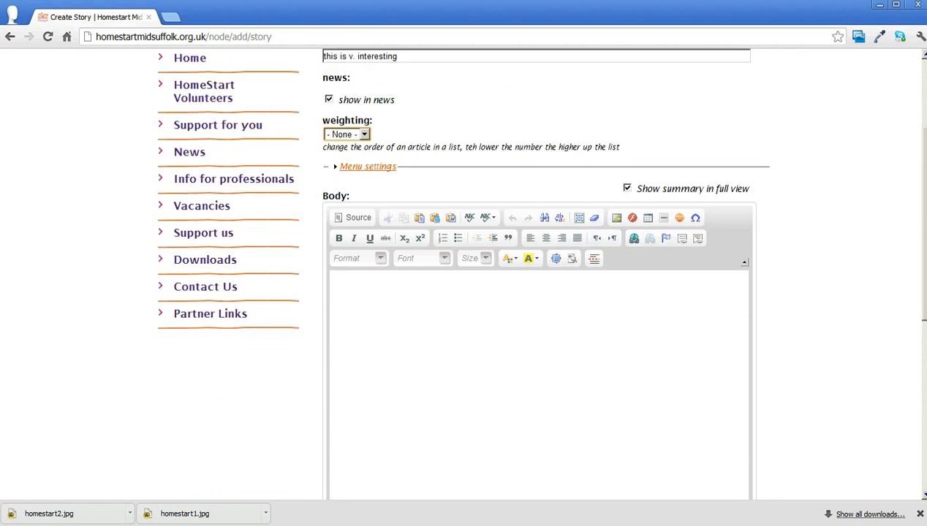
{"action": "left_click", "coordinate": [348, 254]}
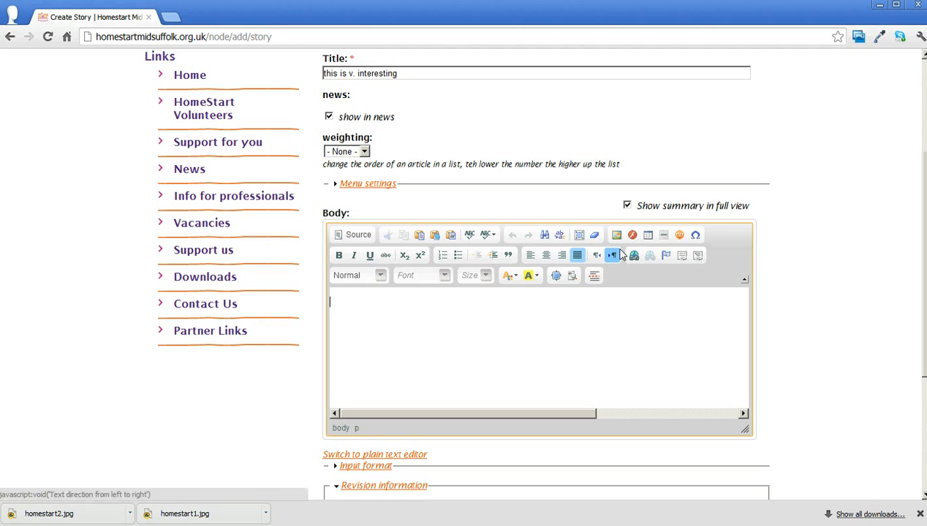
{"action": "left_click", "coordinate": [556, 278]}
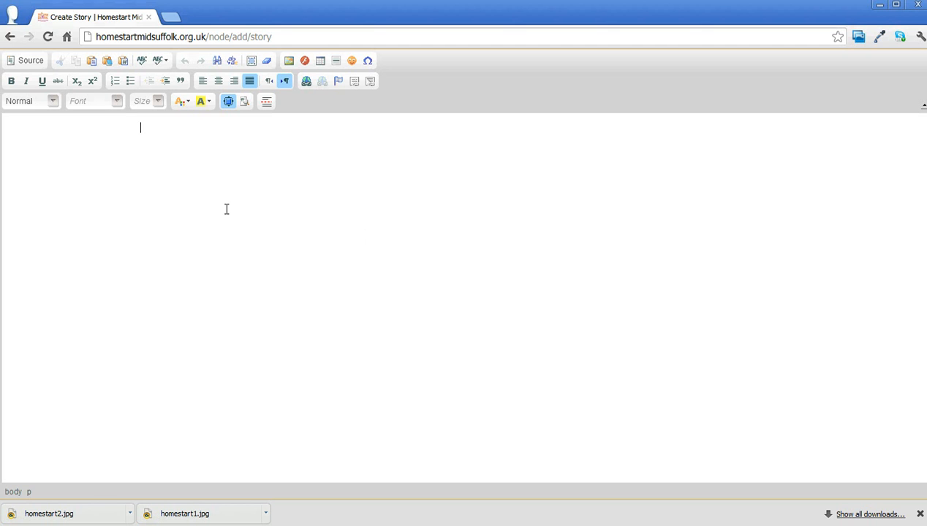
{"action": "type", "text": "the big red fox jumps"}
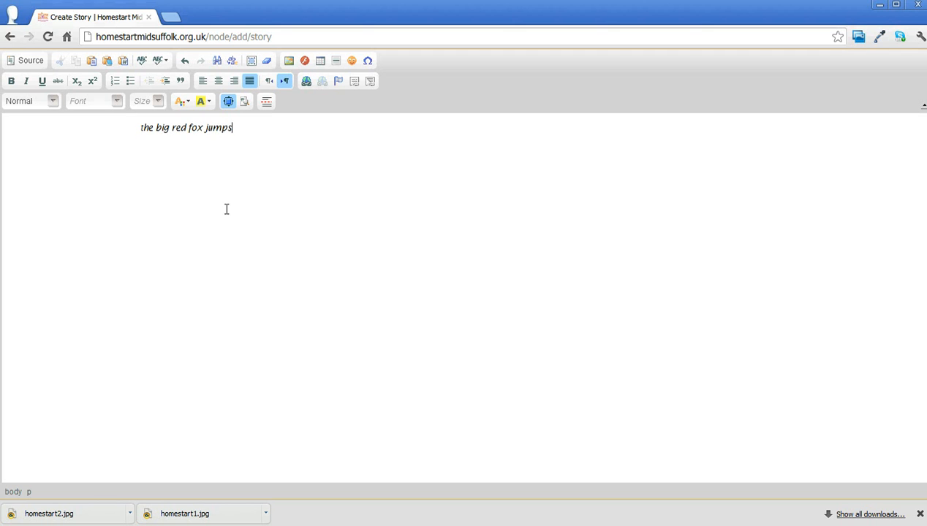
{"action": "type", "text": " very quickly over the laz"}
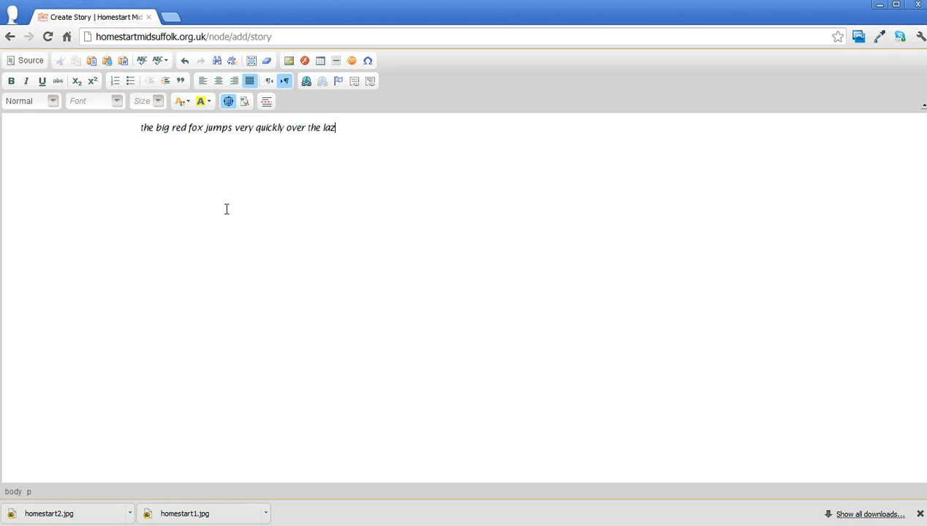
{"action": "type", "text": "y brown dog"}
Format the whole body sentence as bold, italic and underlined
{"action": "key", "text": "ctrl+a"}
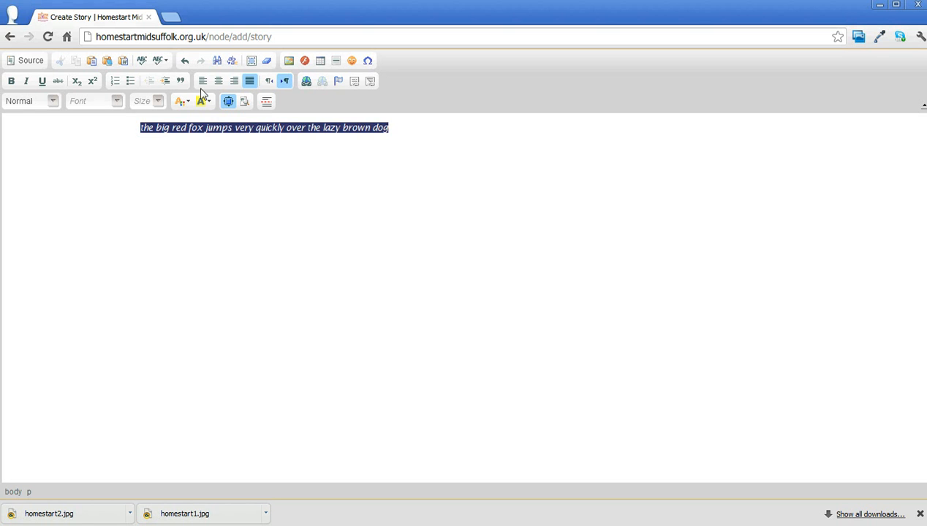
{"action": "left_click", "coordinate": [11, 82]}
{"action": "left_click", "coordinate": [27, 82]}
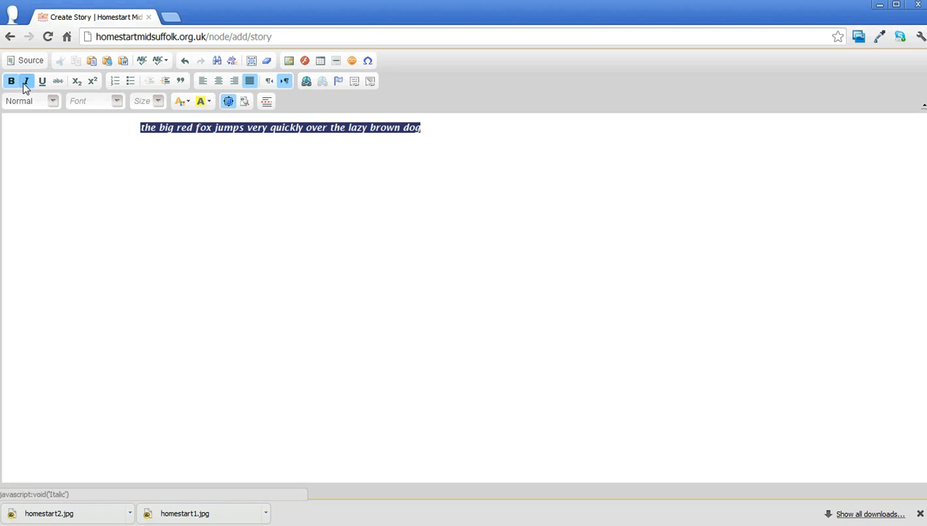
{"action": "left_click", "coordinate": [42, 81]}
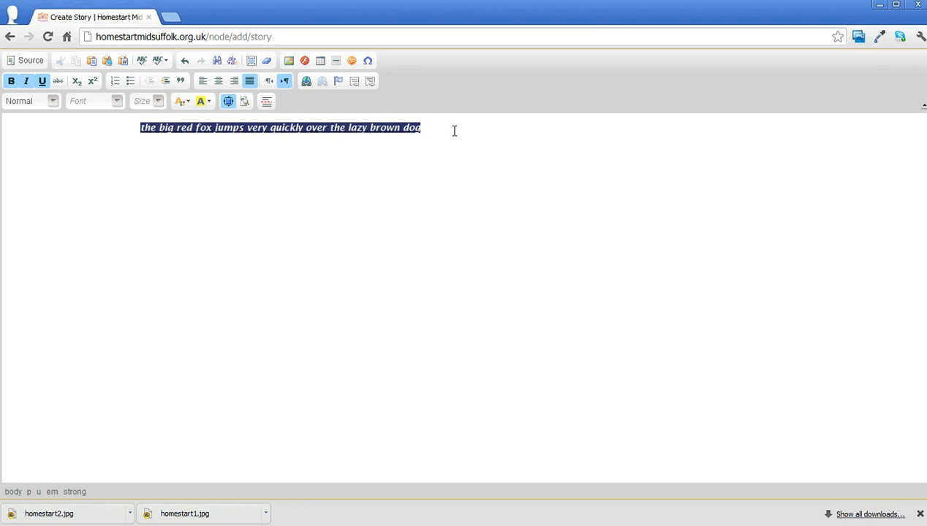
{"action": "left_click", "coordinate": [329, 189]}
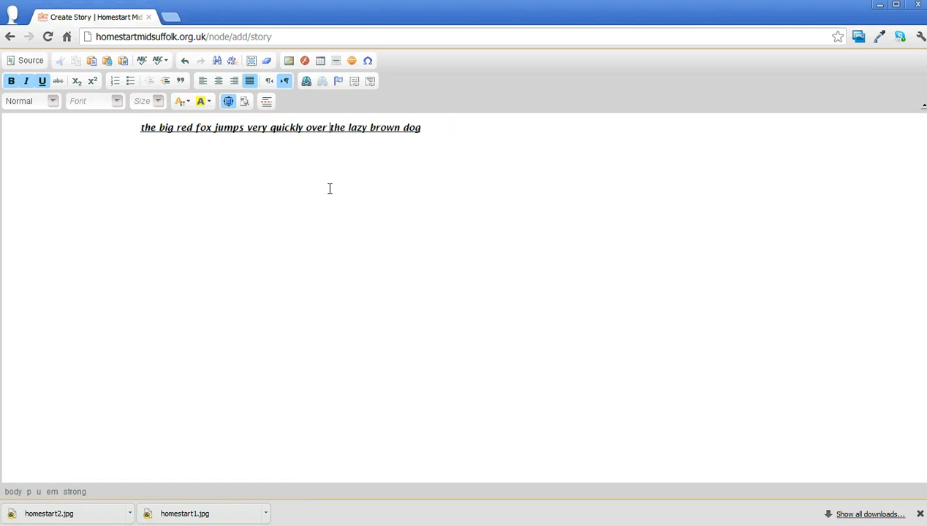
Undo the bold, italic and underline formatting, then redo until the full plain sentence is restored
{"action": "left_click", "coordinate": [187, 64]}
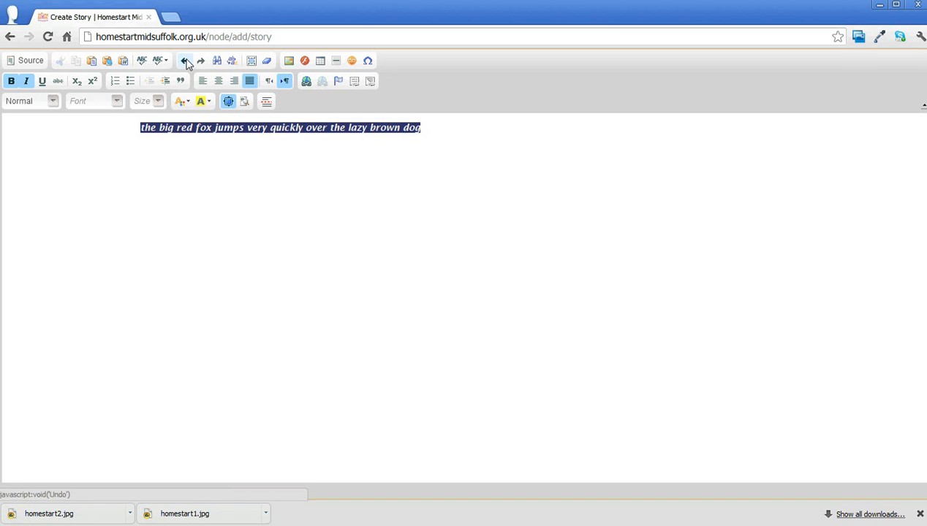
{"action": "left_click", "coordinate": [187, 64]}
{"action": "left_click", "coordinate": [188, 63]}
{"action": "left_click", "coordinate": [187, 63]}
{"action": "left_click", "coordinate": [187, 64]}
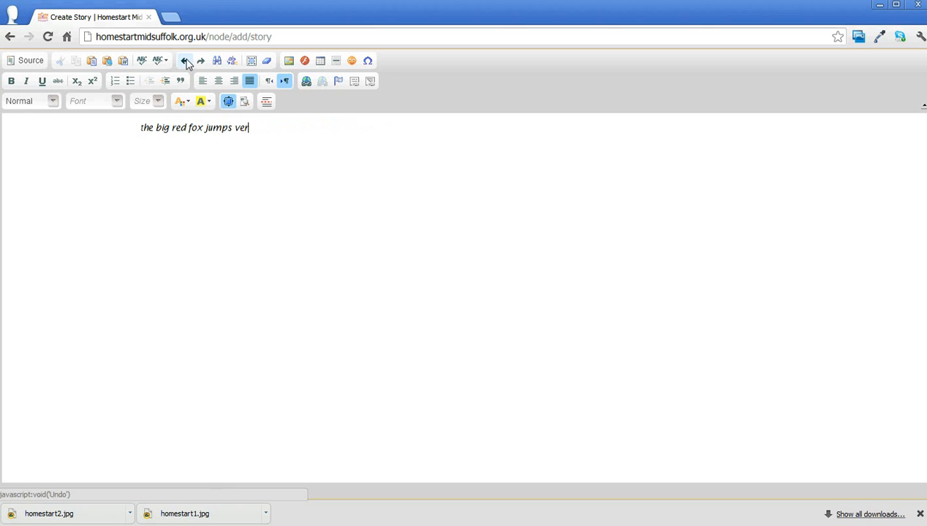
{"action": "left_click", "coordinate": [201, 63]}
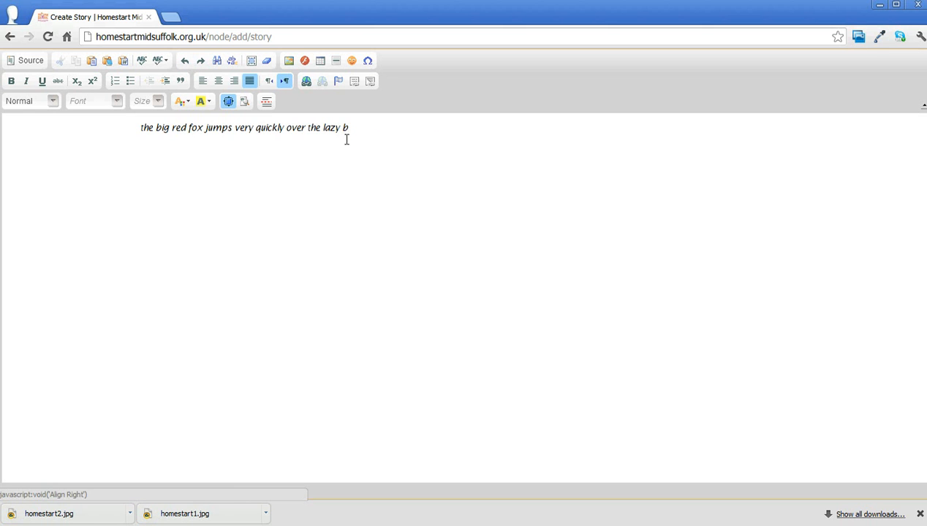
{"action": "left_click", "coordinate": [202, 63]}
{"action": "left_click", "coordinate": [180, 204]}
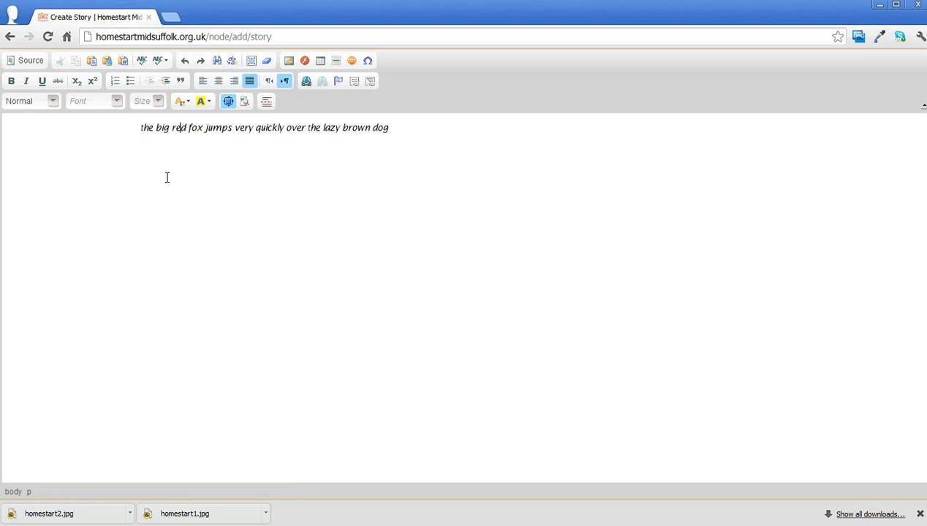
Turn the body sentence into a numbered list and start a second list item
{"action": "left_click", "coordinate": [140, 128]}
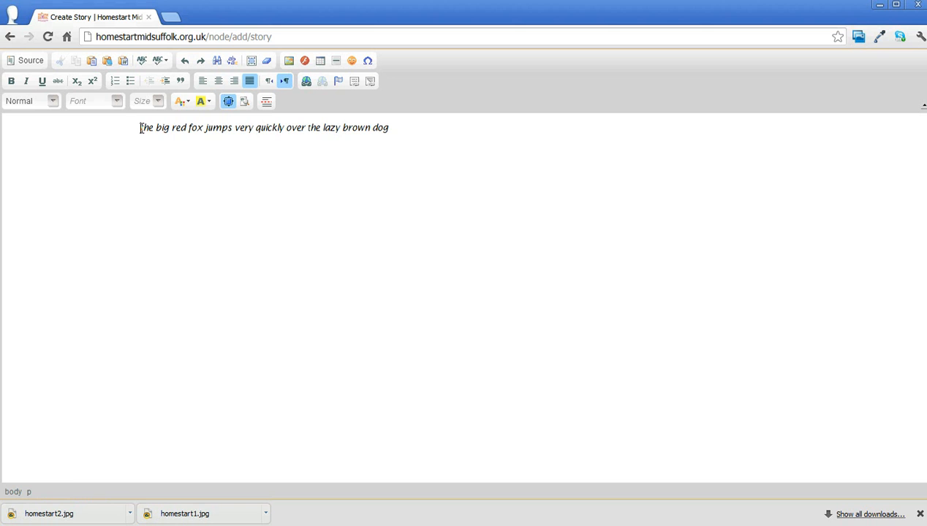
{"action": "left_click", "coordinate": [115, 81]}
{"action": "left_click", "coordinate": [420, 128]}
{"action": "key", "text": "Return"}
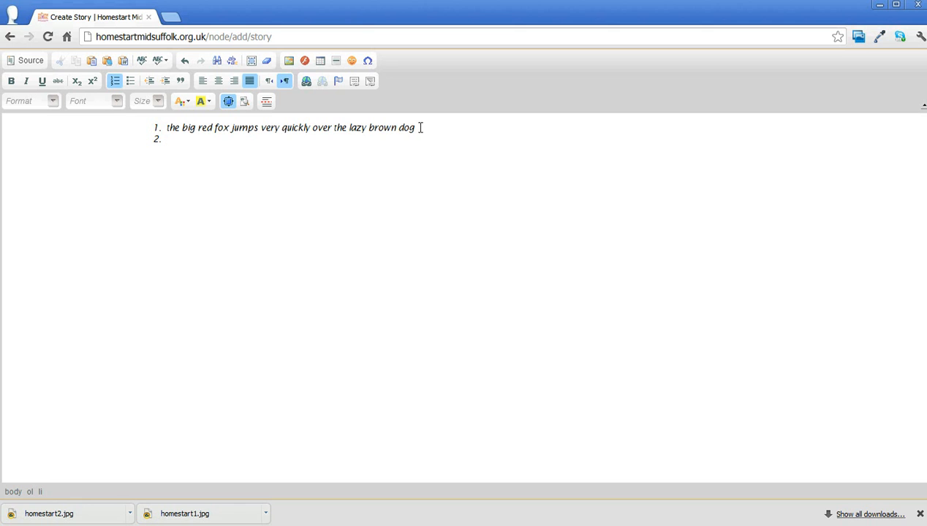
Undo the numbered list and its second item, stepping back to the plain paragraph
{"action": "left_click", "coordinate": [154, 132]}
{"action": "key", "text": "ctrl+z"}
{"action": "key", "text": "ctrl+z"}
{"action": "key", "text": "ctrl+z"}
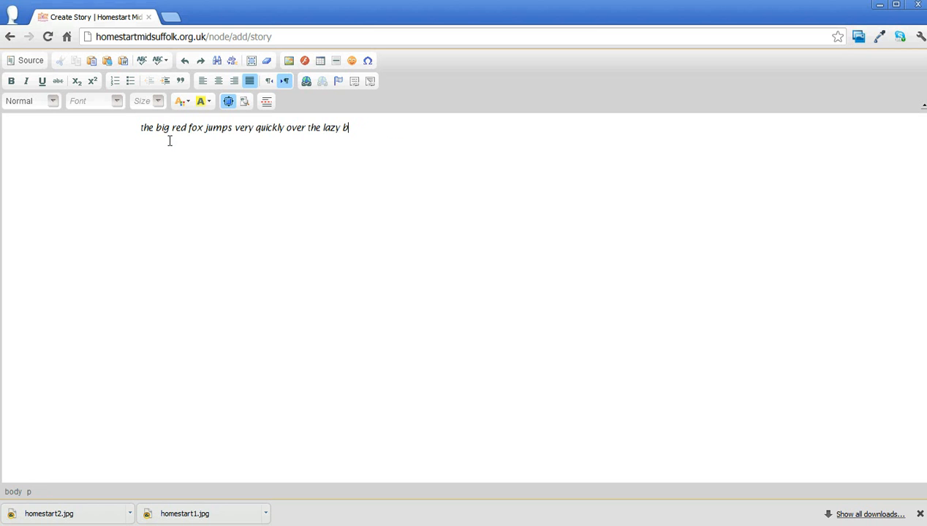
Complete the body sentence with "brown dog" and insert a blank line above it
{"action": "type", "text": "rown dog"}
{"action": "key", "text": "ctrl+a"}
{"action": "key", "text": "Left"}
{"action": "key", "text": "Return"}
{"action": "key", "text": "Up"}
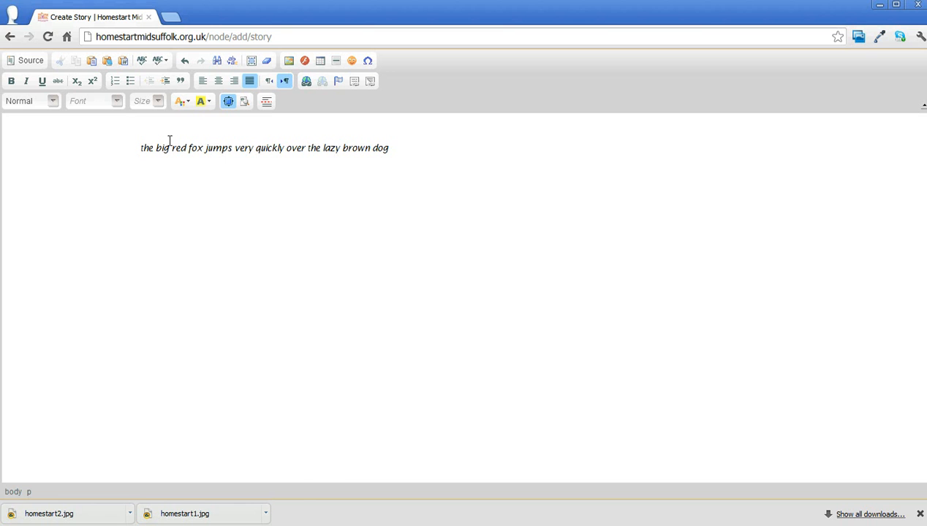
Apply the Heading 1 paragraph format to the whole body sentence
{"action": "left_click", "coordinate": [53, 104]}
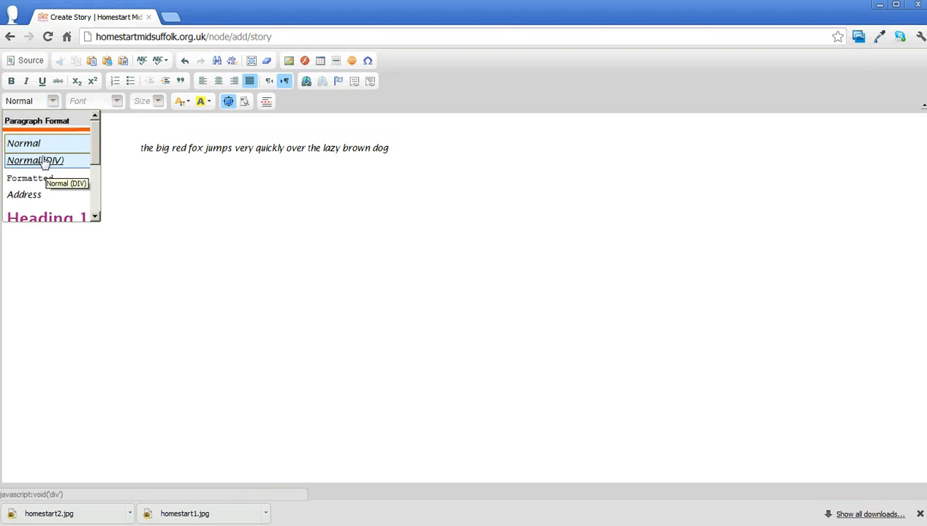
{"action": "left_click", "coordinate": [394, 145]}
{"action": "left_click_drag", "start_coordinate": [393, 146], "coordinate": [142, 137]}
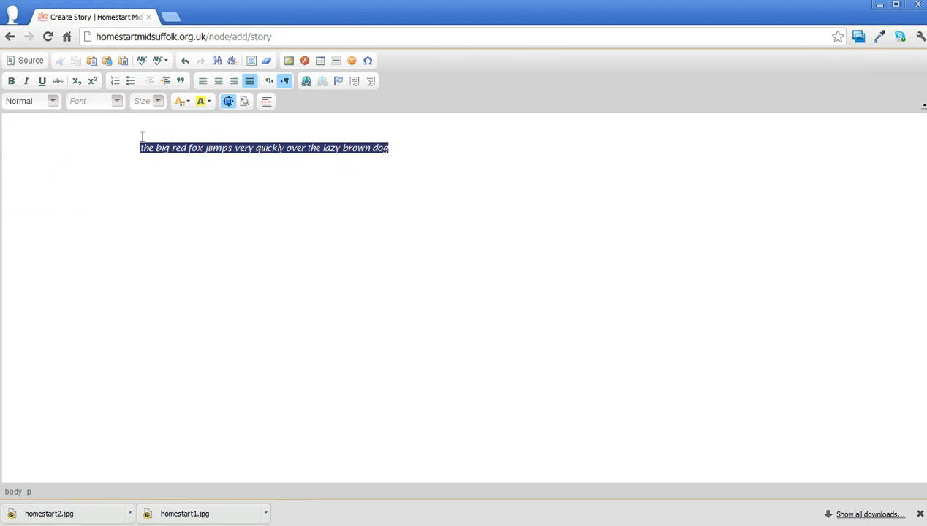
{"action": "left_click", "coordinate": [54, 101]}
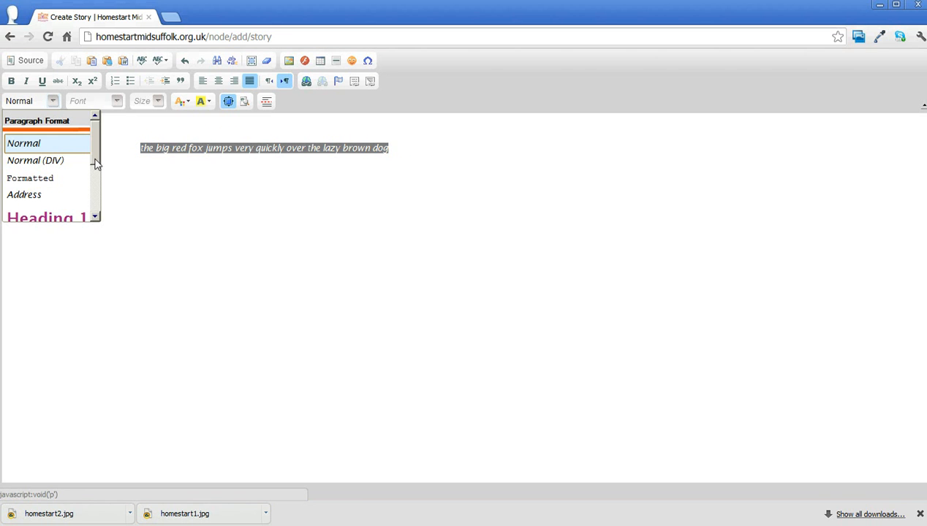
{"action": "scroll", "coordinate": [97, 167], "scroll_direction": "down", "scroll_amount": 3}
{"action": "left_click", "coordinate": [64, 174]}
{"action": "left_click", "coordinate": [238, 235]}
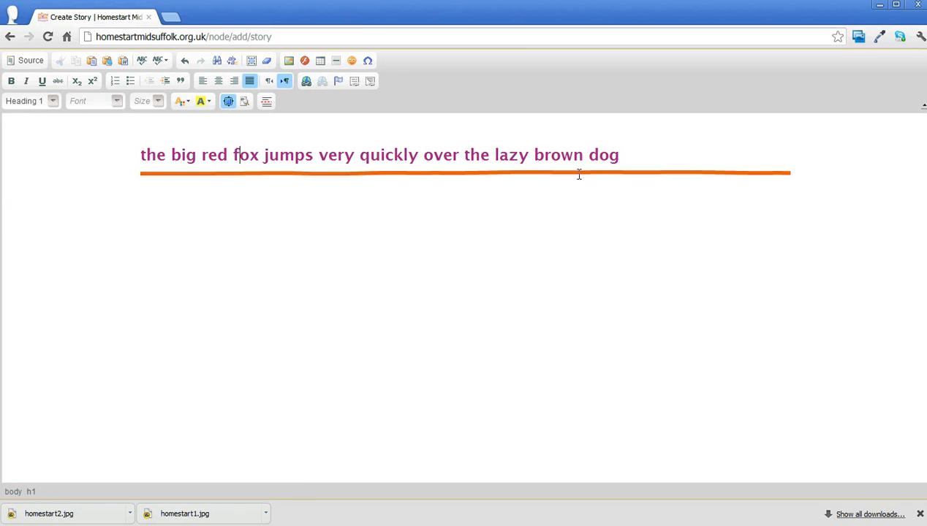
Switch the body sentence to the Heading 2 paragraph format and return it to Normal
{"action": "left_click", "coordinate": [52, 101]}
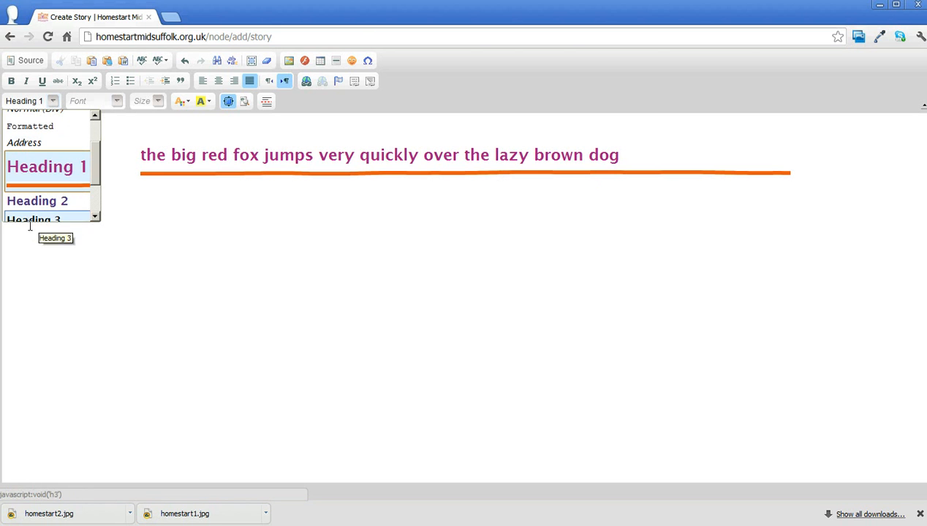
{"action": "left_click", "coordinate": [26, 201]}
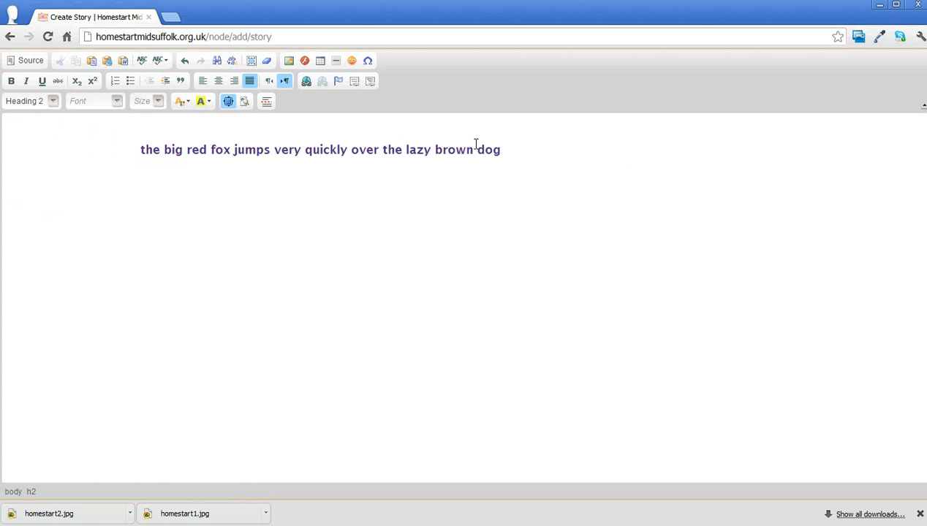
{"action": "left_click", "coordinate": [503, 150]}
{"action": "left_click", "coordinate": [55, 102]}
{"action": "scroll", "coordinate": [100, 176], "scroll_direction": "up", "scroll_amount": 3}
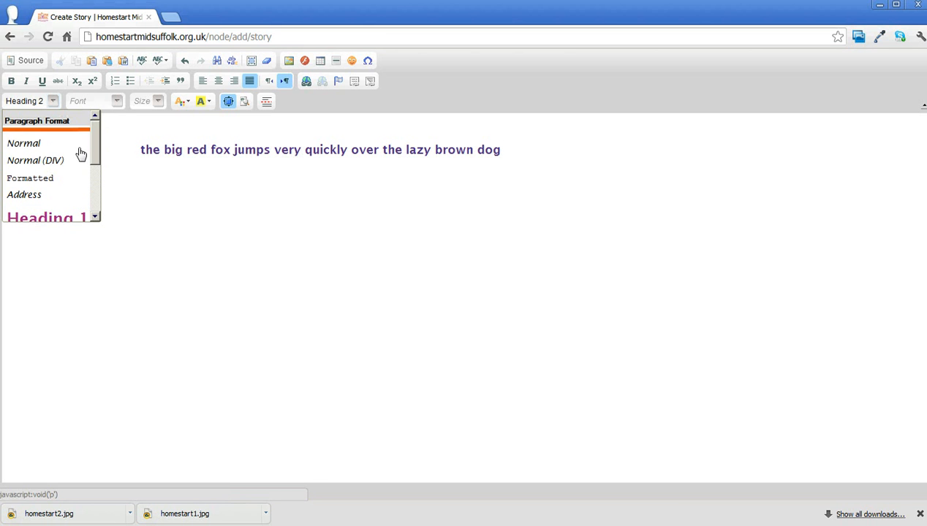
{"action": "left_click", "coordinate": [33, 146]}
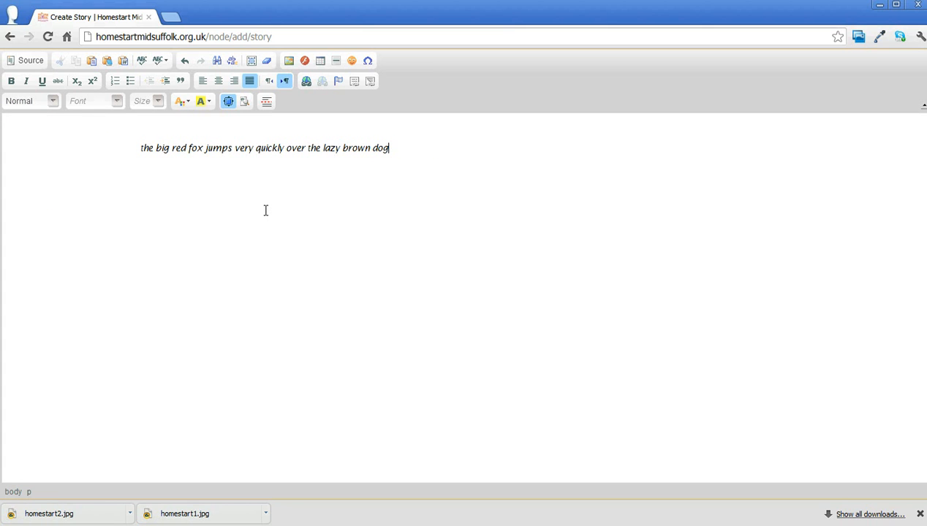
Copy the body sentence and paste it repeatedly after itself to build a paragraph about six lines long
{"action": "triple_click", "coordinate": [394, 150]}
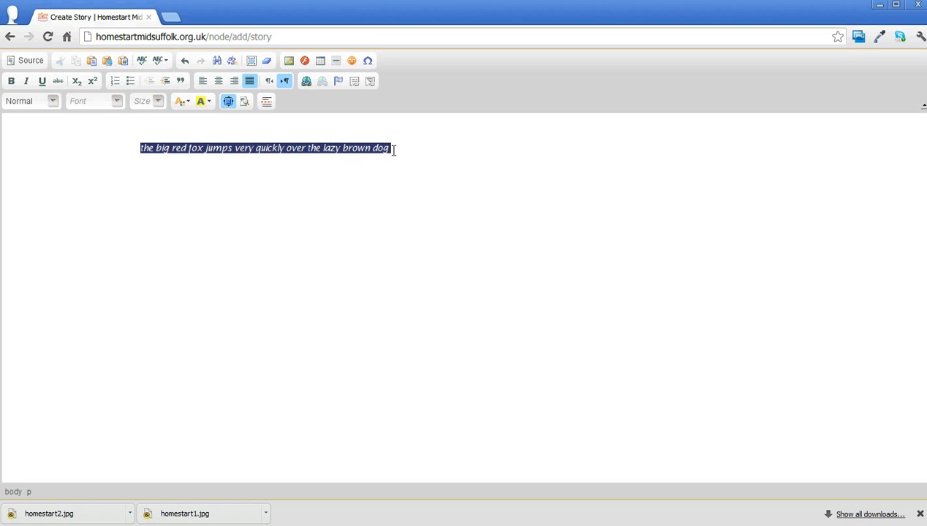
{"action": "left_click", "coordinate": [394, 150]}
{"action": "key", "text": "ctrl+v"}
{"action": "key", "text": "ctrl+v"}
{"action": "key", "text": "ctrl+v"}
{"action": "key", "text": "ctrl+v"}
{"action": "key", "text": "ctrl+v"}
{"action": "key", "text": "ctrl+v"}
{"action": "key", "text": "ctrl+v"}
{"action": "key", "text": "ctrl+v"}
{"action": "key", "text": "ctrl+v"}
{"action": "key", "text": "ctrl+v"}
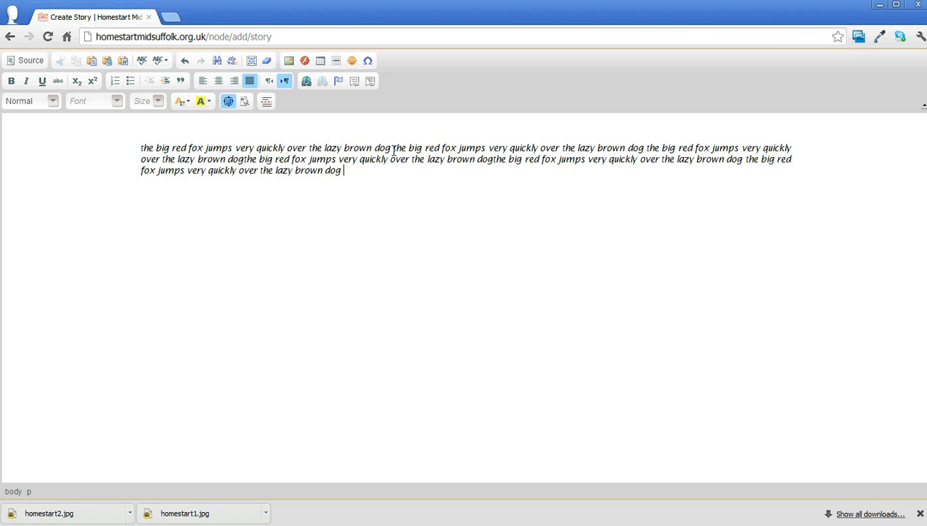
{"action": "key", "text": "ctrl+v"}
{"action": "key", "text": "ctrl+v"}
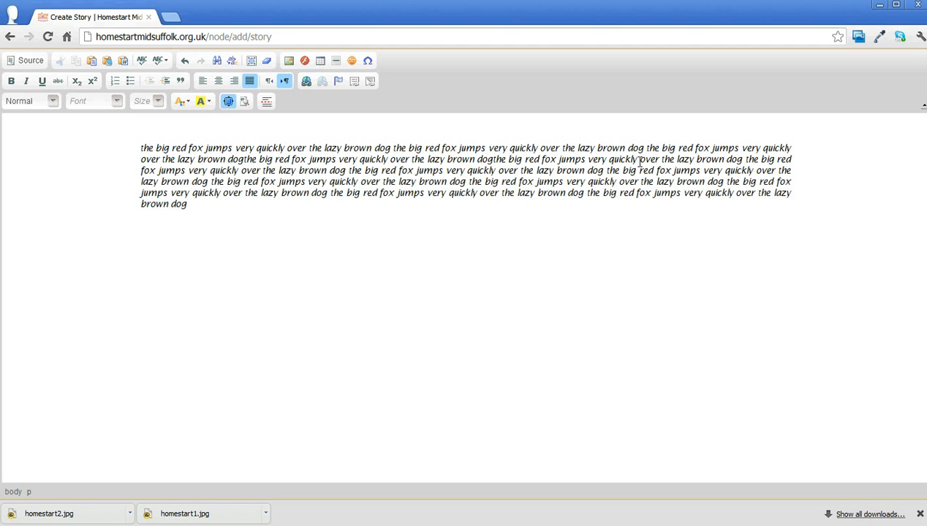
Delete the first letter of "over" at the start of the paragraph's second line
{"action": "left_click_drag", "start_coordinate": [640, 160], "coordinate": [812, 152]}
{"action": "left_click", "coordinate": [812, 152]}
{"action": "key", "text": "Delete"}
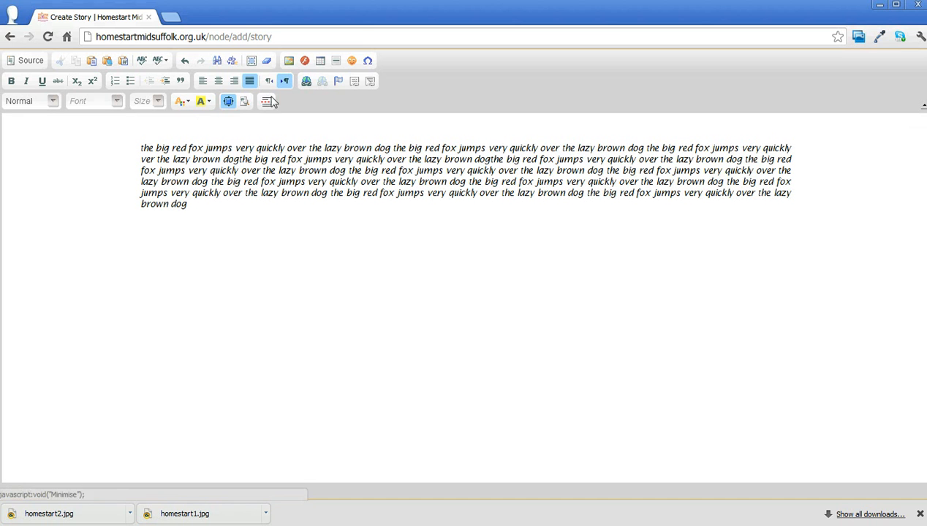
Align the whole body paragraph to the left and switch it to right alignment
{"action": "left_click_drag", "start_coordinate": [192, 206], "coordinate": [125, 148]}
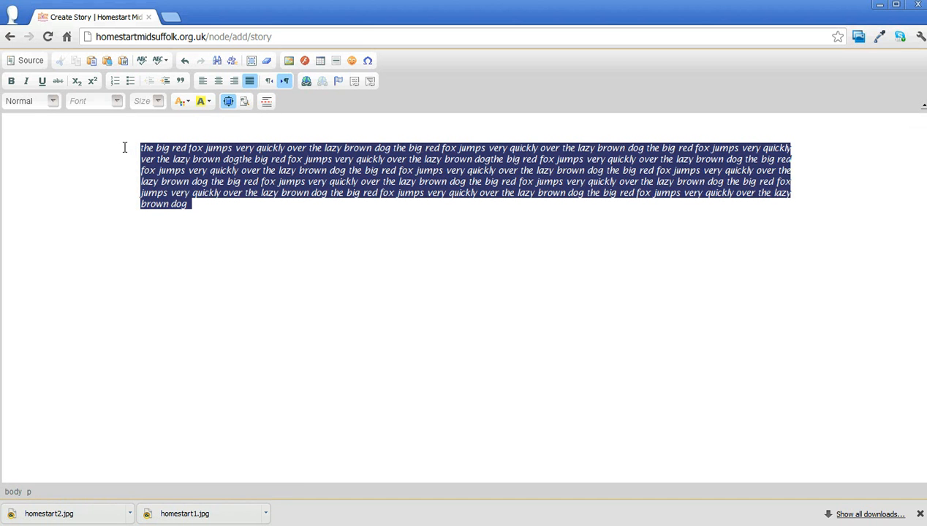
{"action": "left_click", "coordinate": [204, 86]}
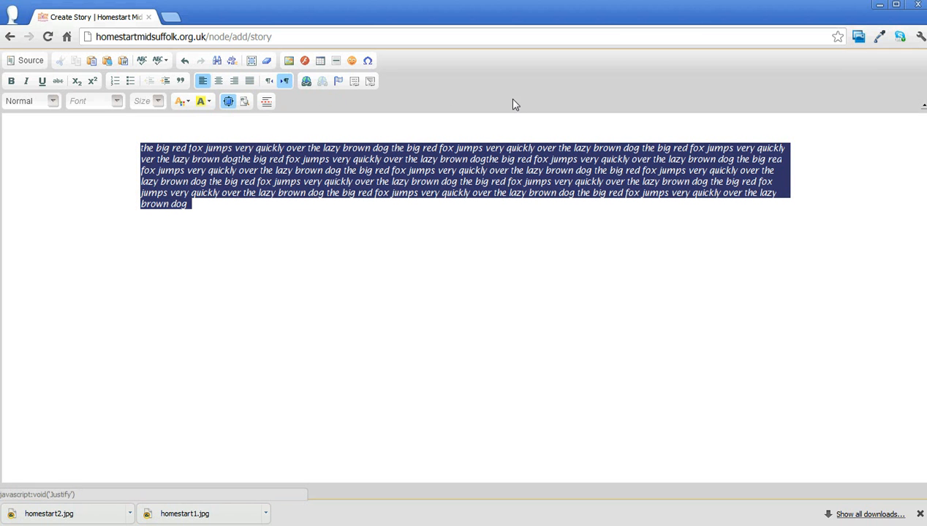
{"action": "left_click", "coordinate": [234, 83]}
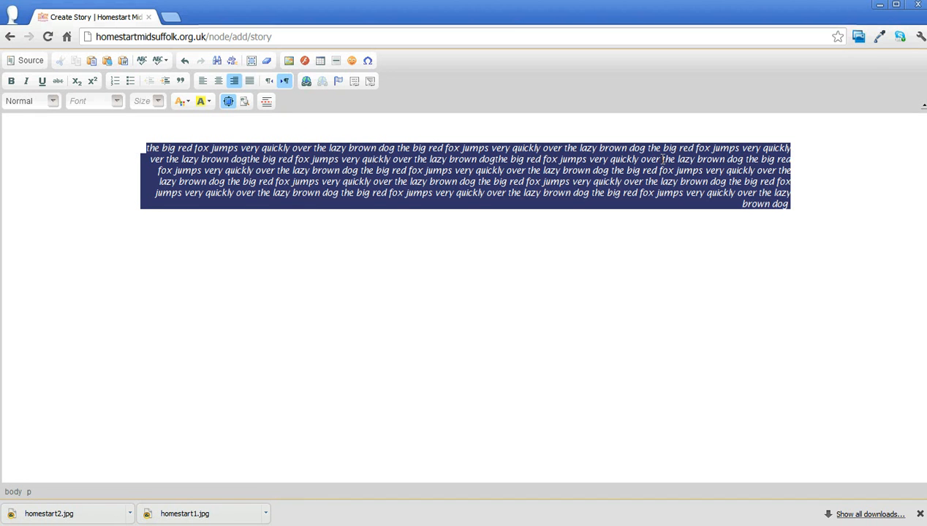
{"action": "left_click", "coordinate": [338, 224]}
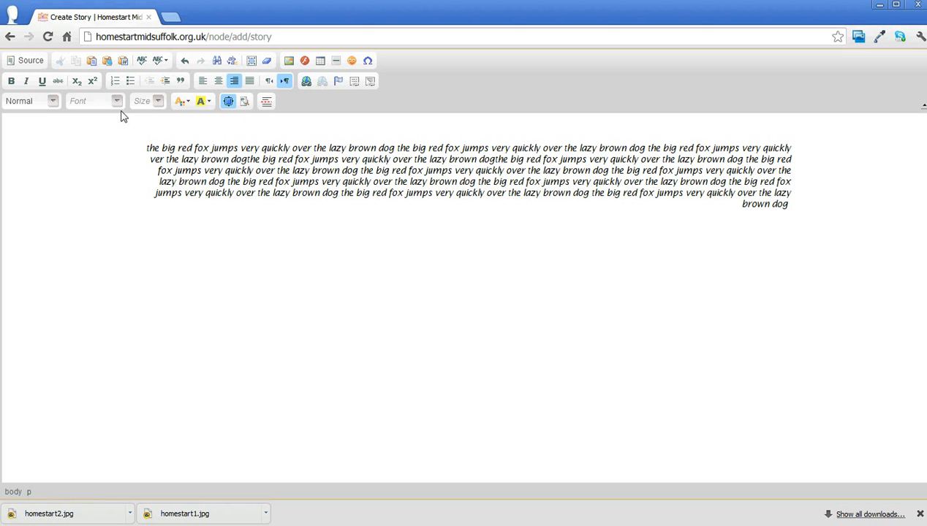
Set the font of the whole body paragraph to Comic Sans MS
{"action": "left_click_drag", "start_coordinate": [146, 147], "coordinate": [796, 199]}
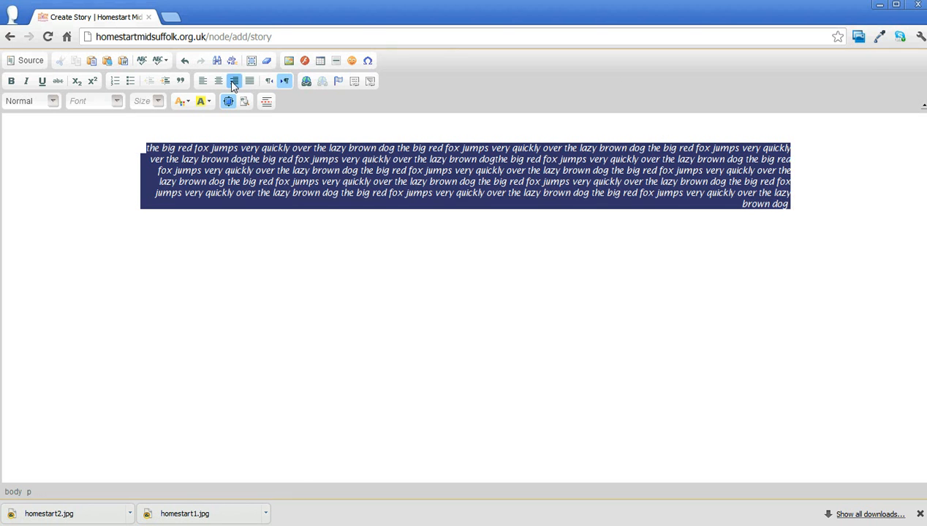
{"action": "left_click", "coordinate": [117, 101]}
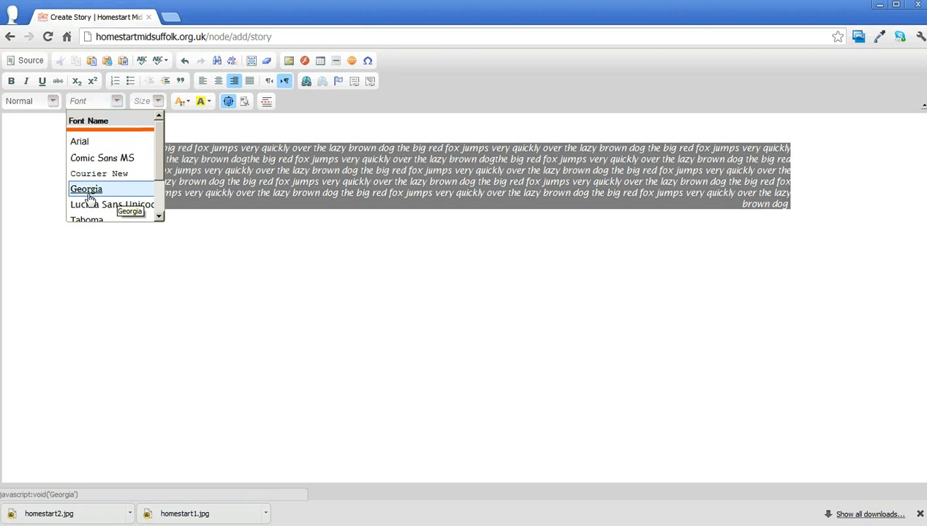
{"action": "left_click", "coordinate": [106, 165]}
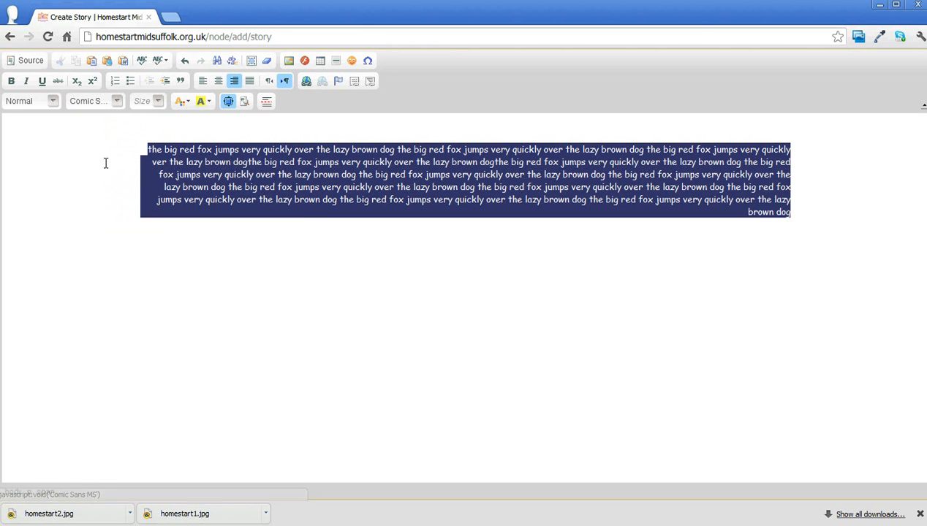
Colour the selected paragraph's text red and give it a Lime background colour
{"action": "left_click", "coordinate": [188, 106]}
{"action": "left_click", "coordinate": [181, 152]}
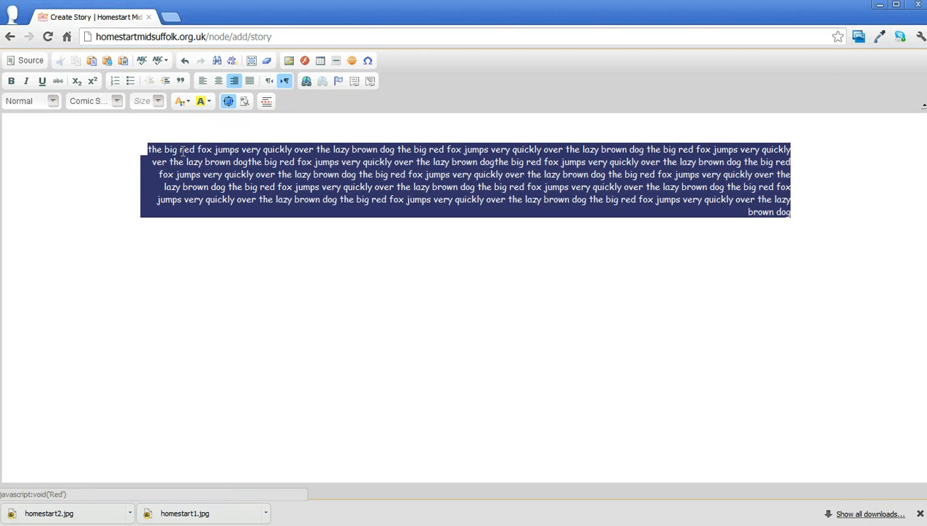
{"action": "left_click", "coordinate": [208, 102]}
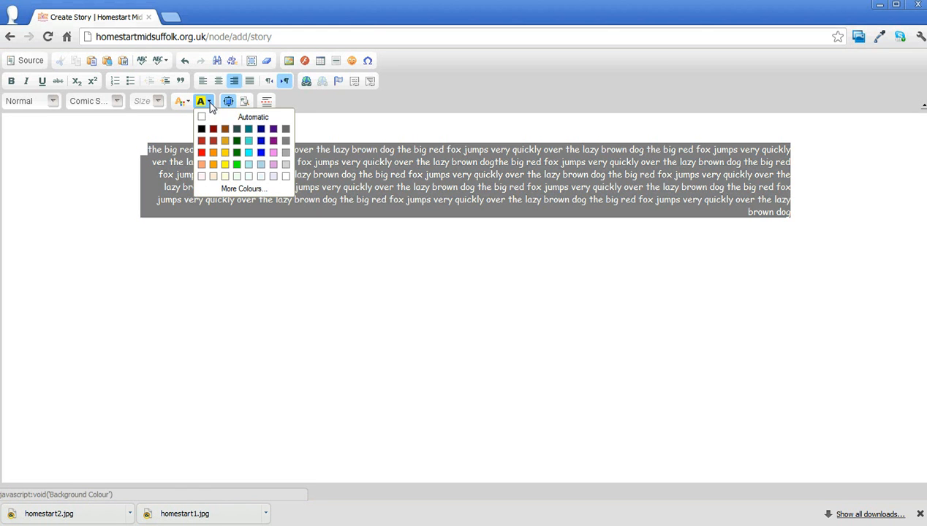
{"action": "left_click", "coordinate": [236, 164]}
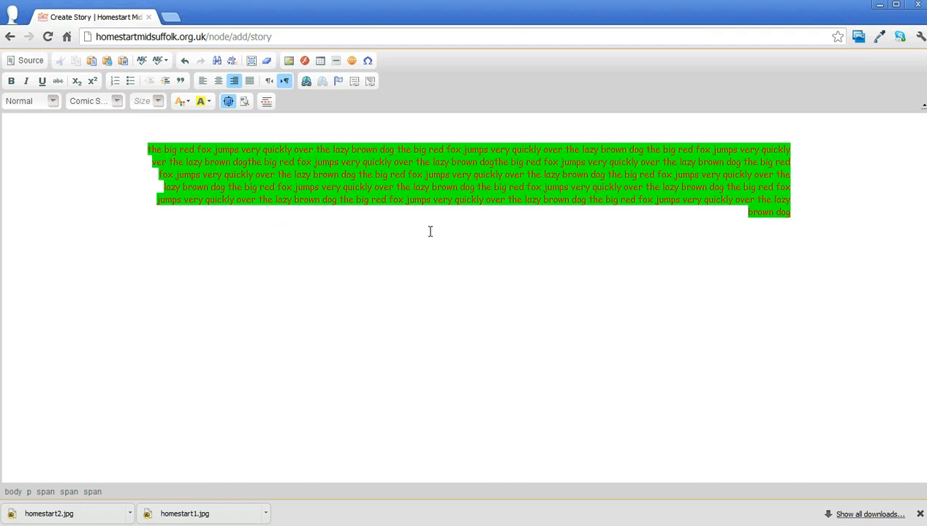
Undo the colour, font and alignment changes made to the body paragraph
{"action": "key", "text": "ctrl+z"}
{"action": "key", "text": "ctrl+z"}
{"action": "key", "text": "ctrl+z"}
{"action": "key", "text": "ctrl+z"}
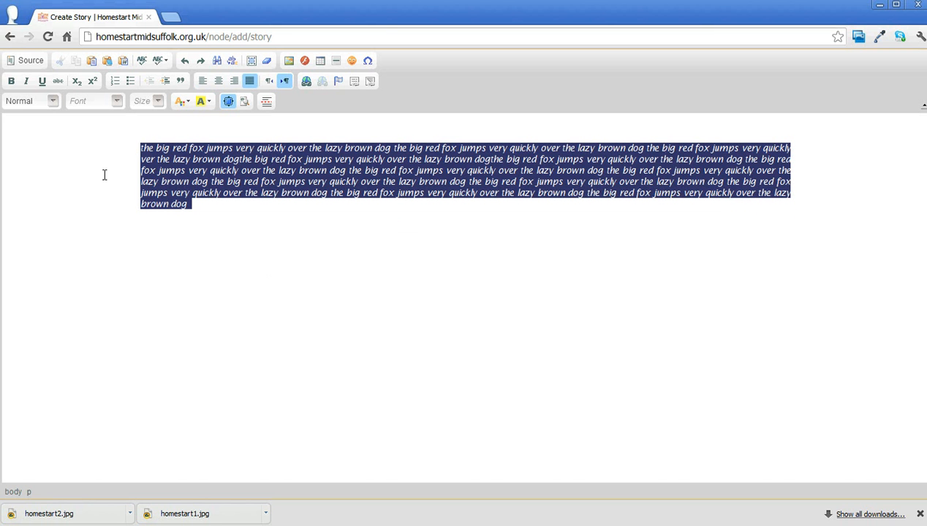
{"action": "left_click", "coordinate": [82, 167]}
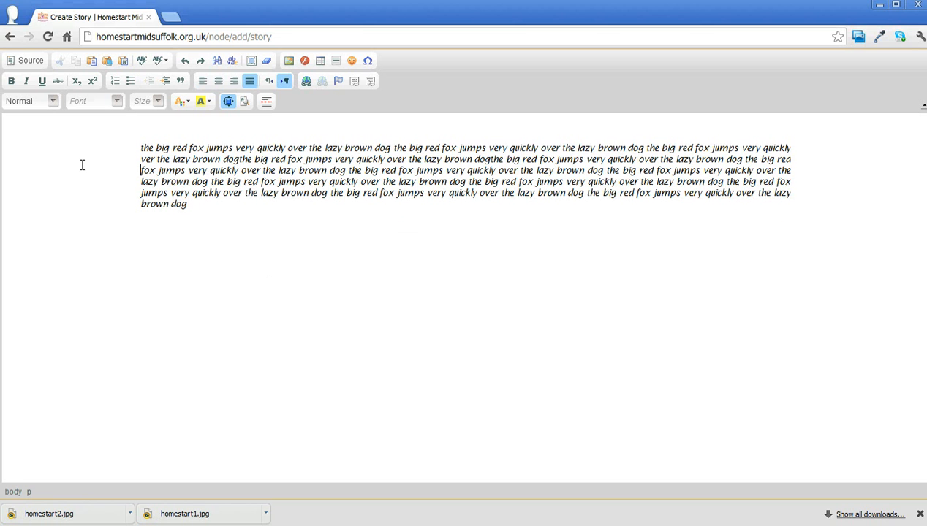
Minimise the maximised body editor to return to the full story form
{"action": "left_click", "coordinate": [228, 103]}
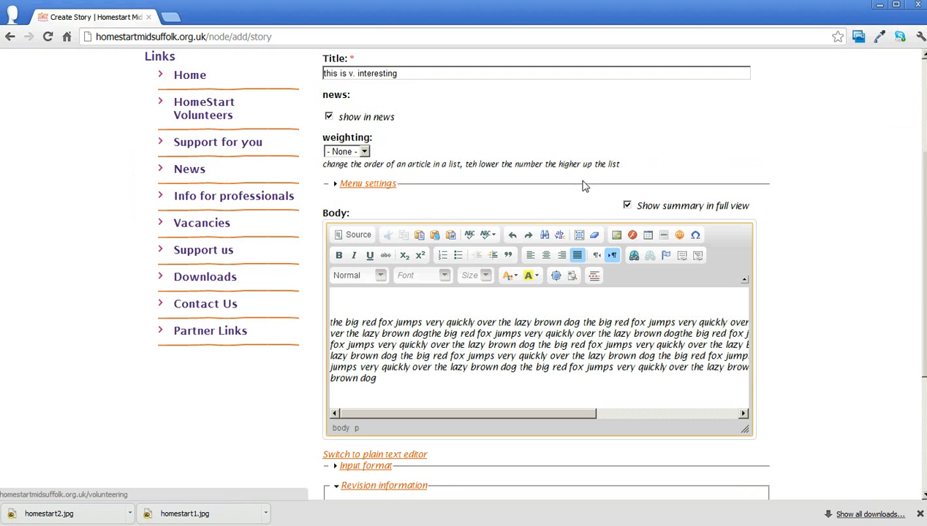
{"action": "left_click_drag", "start_coordinate": [925, 263], "coordinate": [925, 341]}
{"action": "left_click_drag", "start_coordinate": [924, 280], "coordinate": [925, 201]}
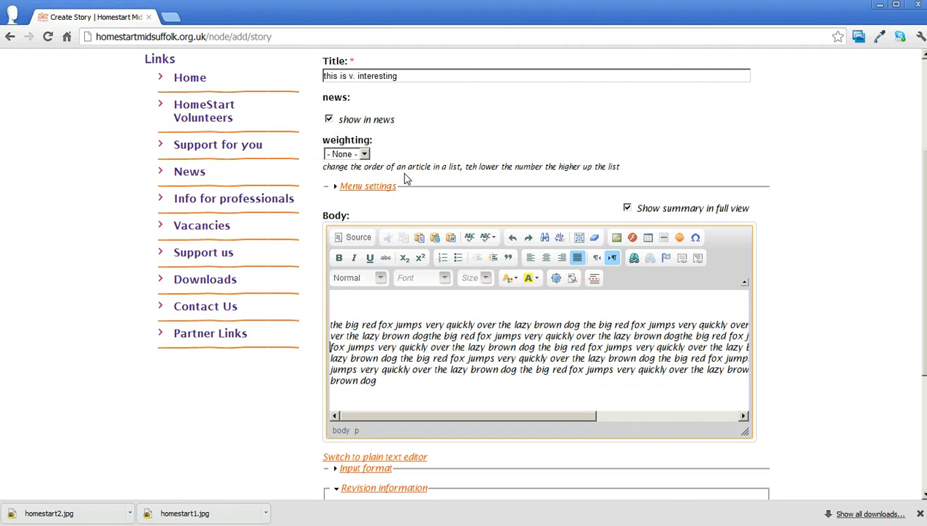
Expand the story's menu settings and enter "interesting article" as the menu link title
{"action": "left_click", "coordinate": [363, 187]}
{"action": "left_click", "coordinate": [336, 224]}
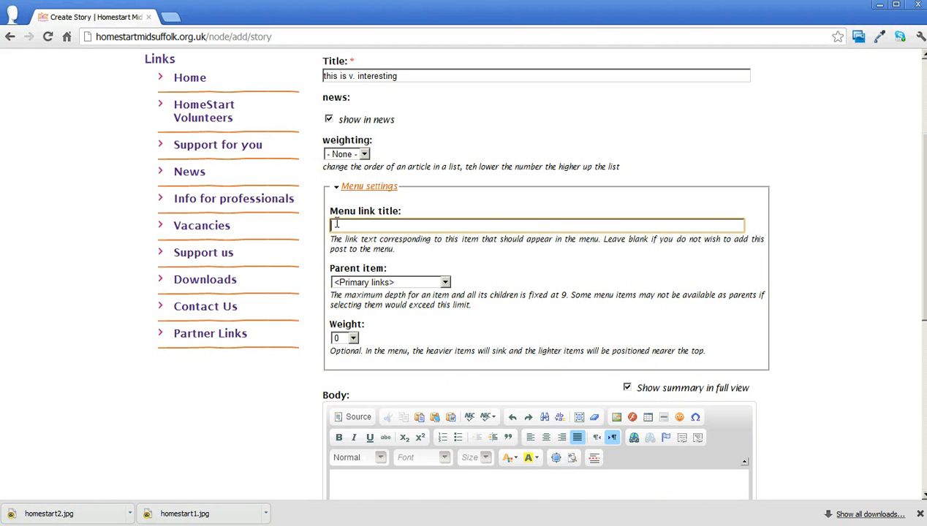
{"action": "type", "text": "interesting article"}
Set the menu link's parent item to <Links>
{"action": "left_click_drag", "start_coordinate": [924, 267], "coordinate": [924, 313]}
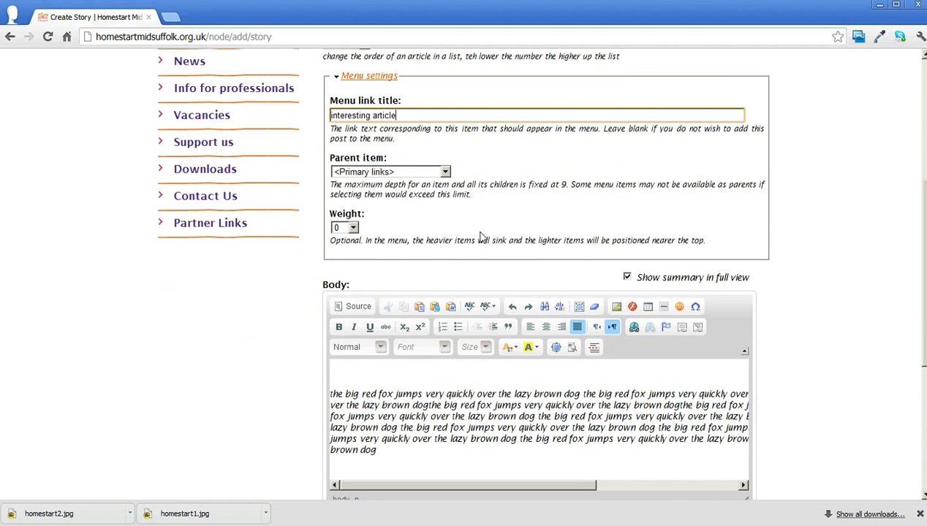
{"action": "left_click", "coordinate": [389, 172]}
{"action": "scroll", "coordinate": [446, 250], "scroll_direction": "up", "scroll_amount": 1}
{"action": "scroll", "coordinate": [446, 251], "scroll_direction": "up", "scroll_amount": 5}
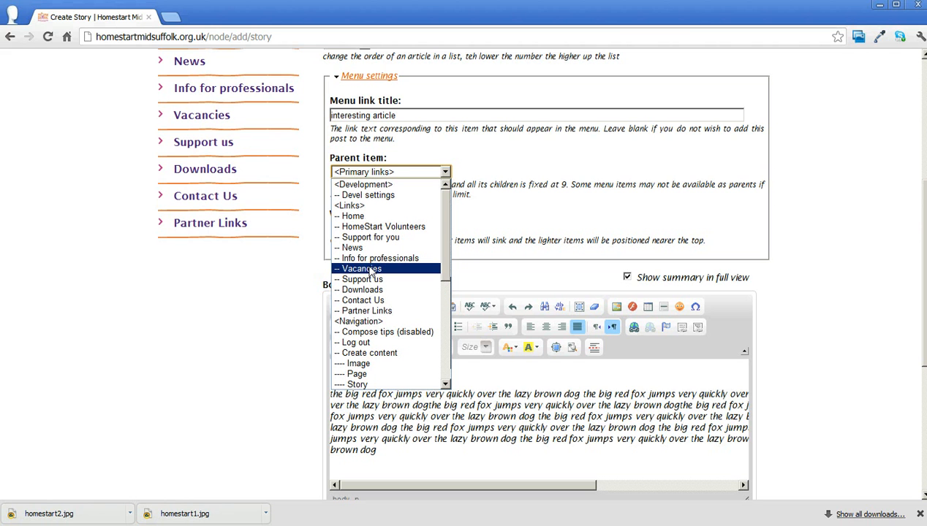
{"action": "left_click", "coordinate": [356, 206]}
Set the menu link's weight to 50
{"action": "left_click", "coordinate": [351, 228]}
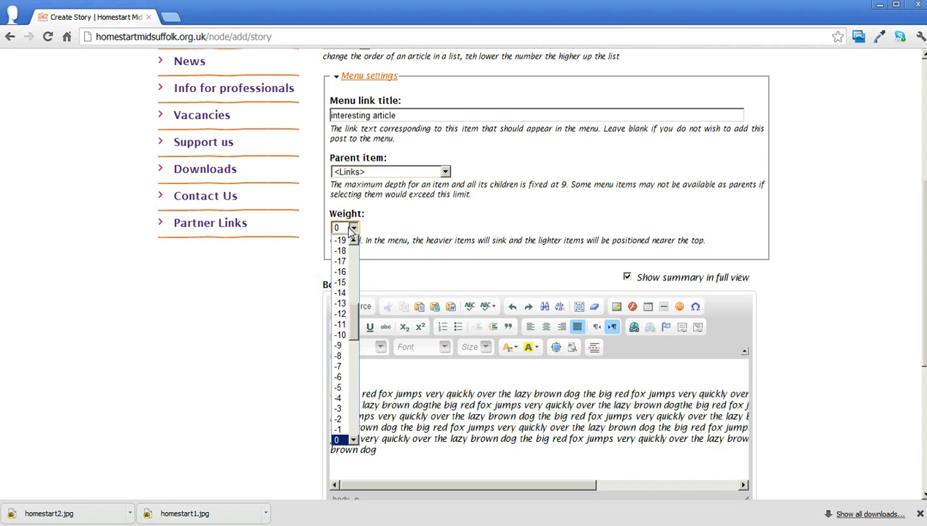
{"action": "left_click_drag", "start_coordinate": [354, 314], "coordinate": [354, 422]}
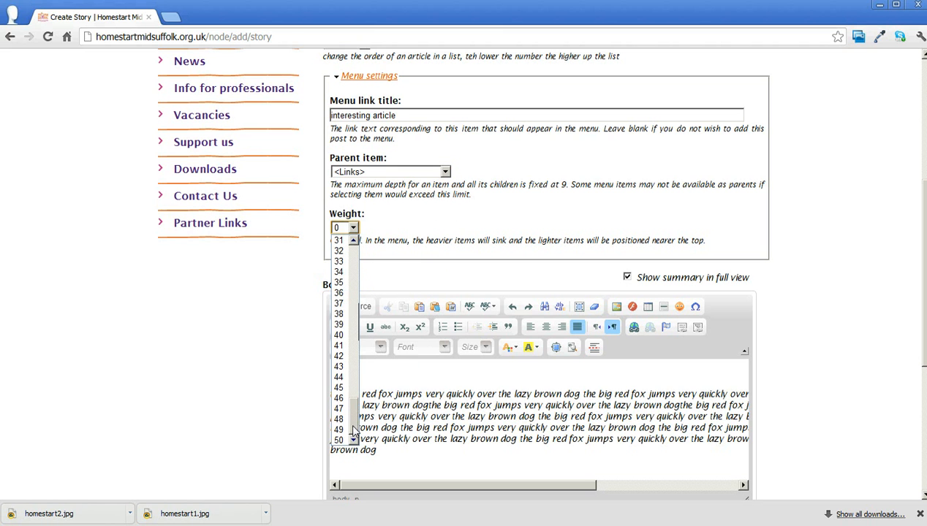
{"action": "left_click", "coordinate": [339, 439]}
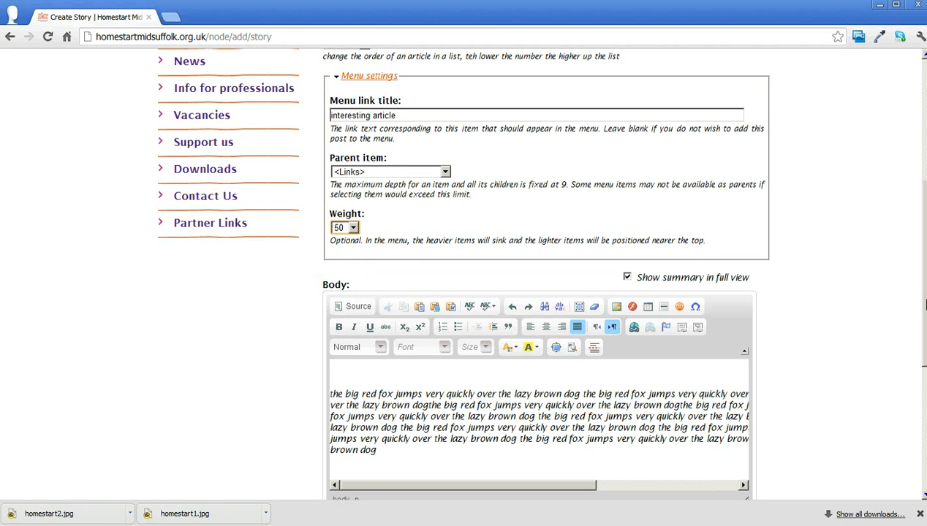
Expand the input format options below the story's body
{"action": "scroll", "coordinate": [525, 272], "scroll_direction": "down", "scroll_amount": 4}
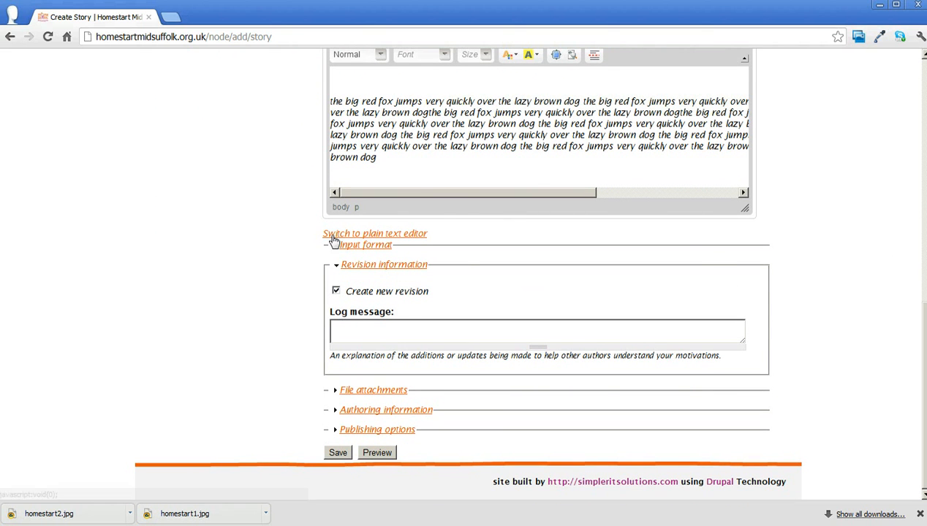
{"action": "left_click", "coordinate": [352, 250]}
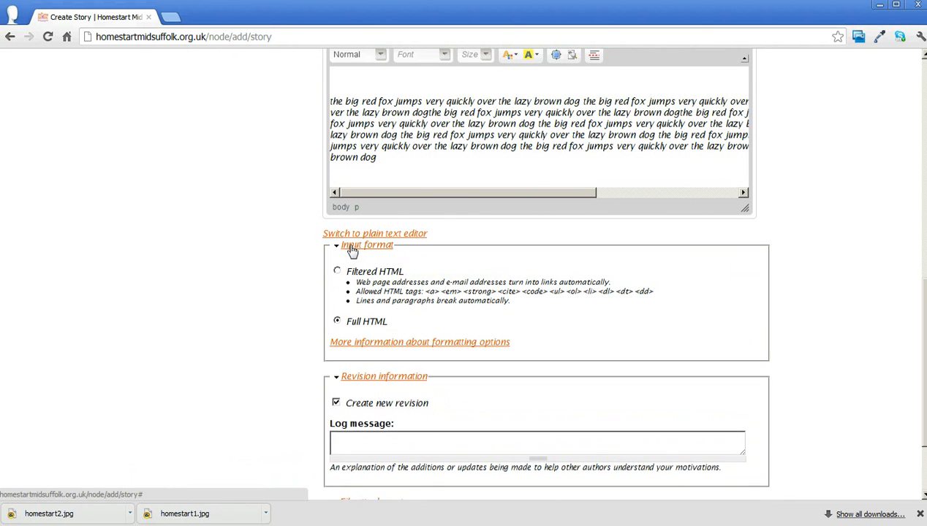
Collapse the input format options and expand the story's publishing options and authoring information
{"action": "left_click", "coordinate": [352, 249]}
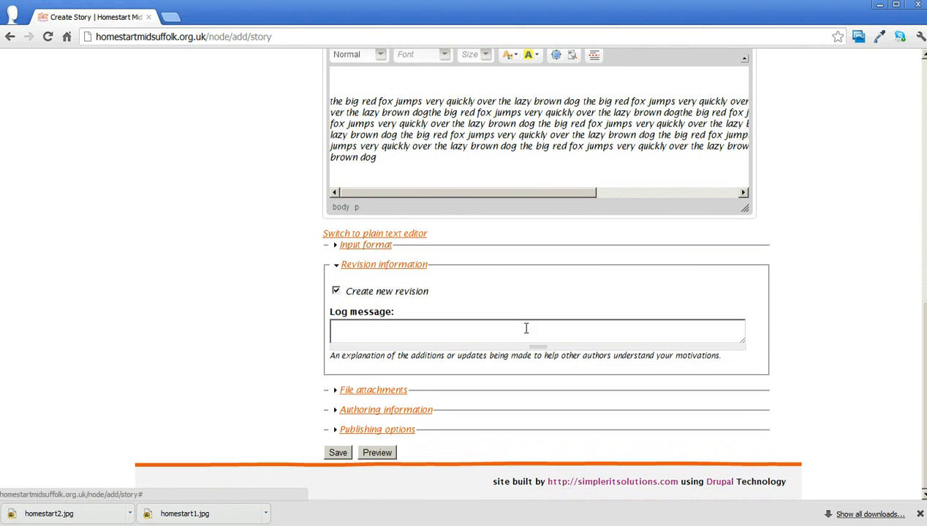
{"action": "left_click", "coordinate": [365, 433]}
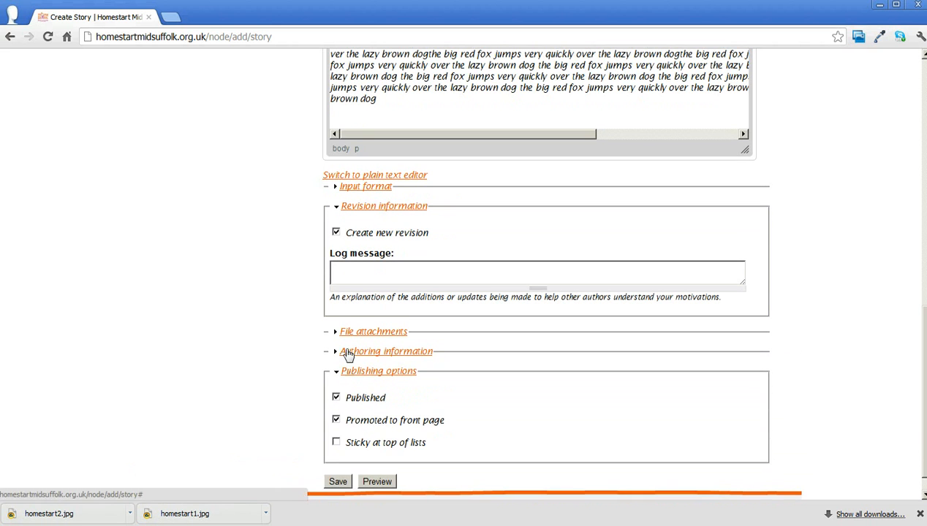
{"action": "left_click", "coordinate": [348, 351]}
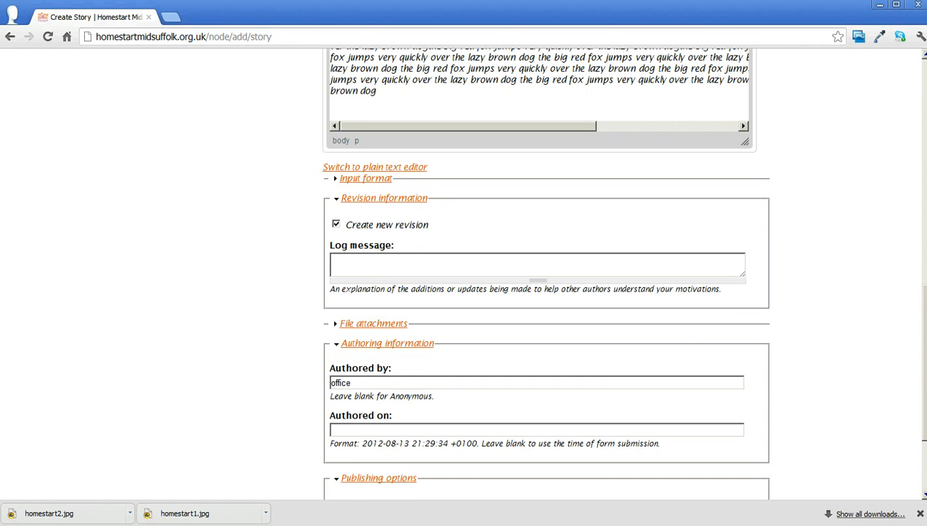
Turn off "Promoted to front page" in the story's publishing options and save the story
{"action": "scroll", "coordinate": [917, 389], "scroll_direction": "down", "scroll_amount": 2}
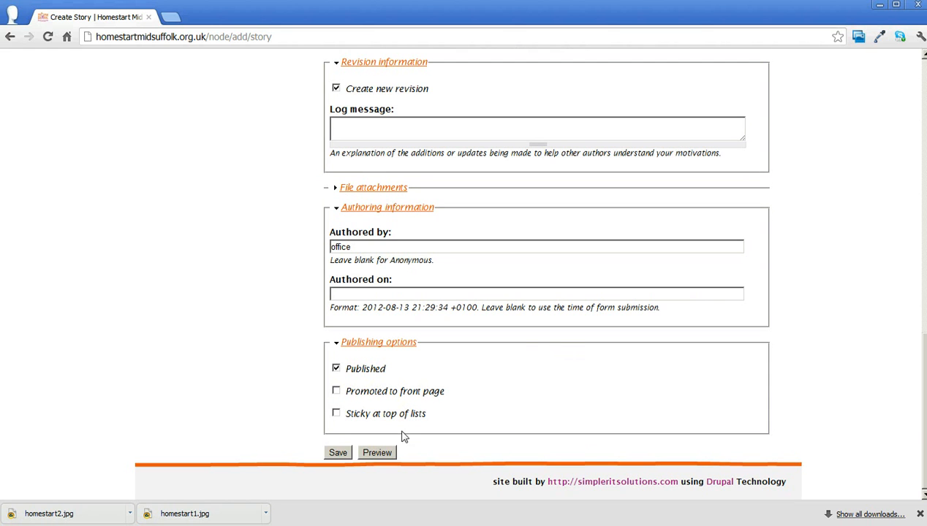
{"action": "left_click", "coordinate": [338, 453]}
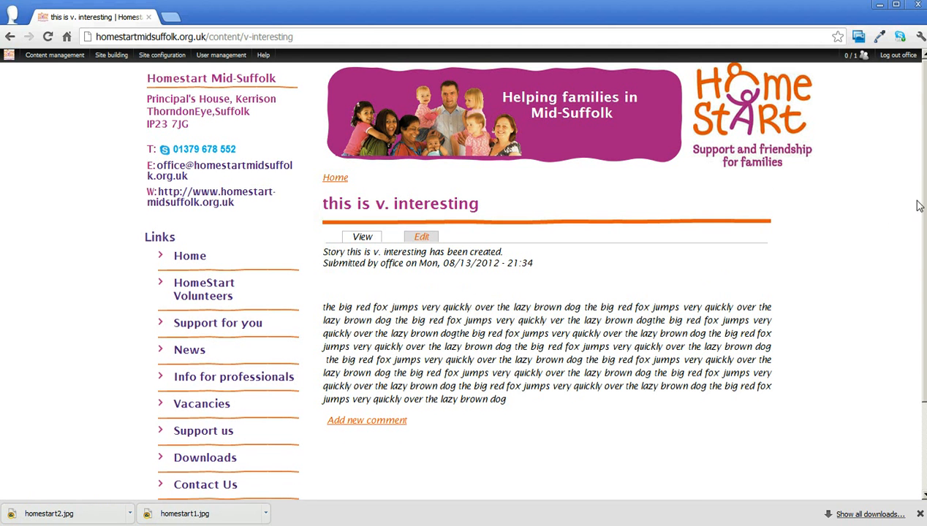
Open the saved story through its "interesting article" entry in the site's Links menu
{"action": "scroll", "coordinate": [913, 203], "scroll_direction": "down", "scroll_amount": 3}
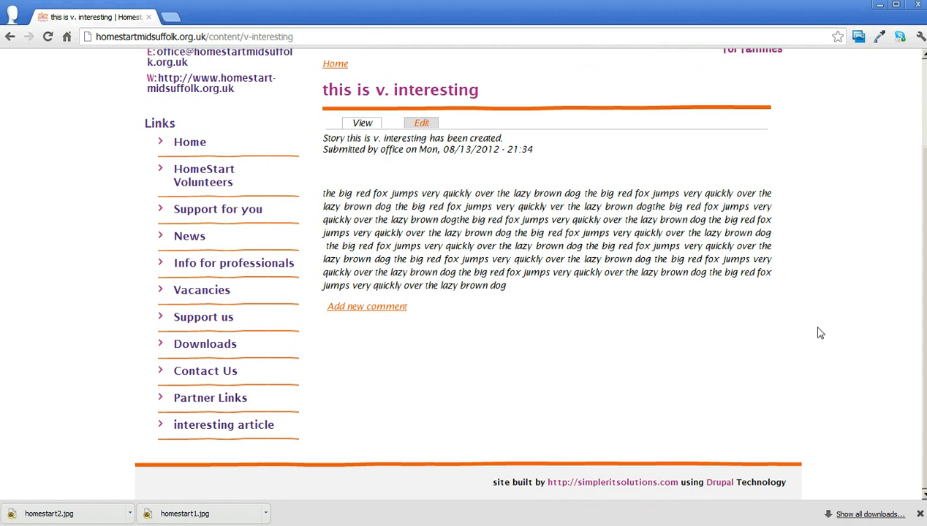
{"action": "left_click", "coordinate": [210, 427]}
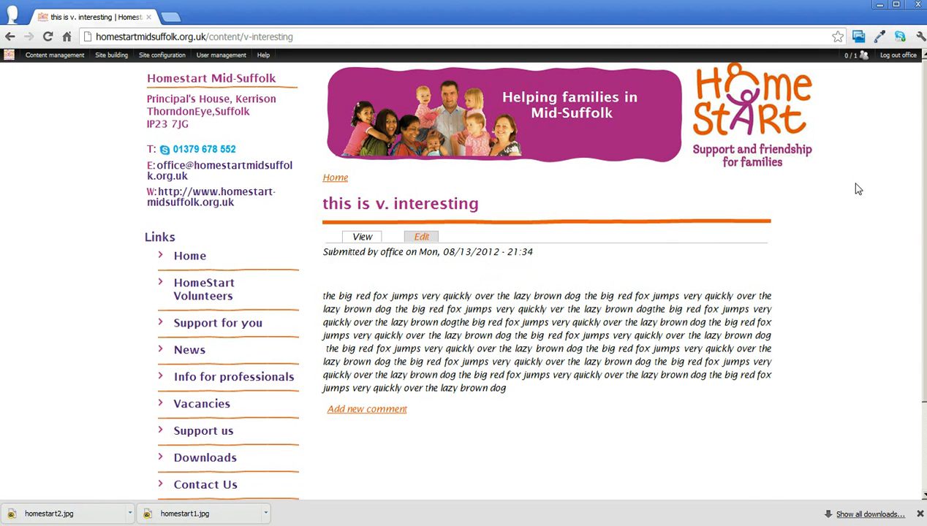
Examine the story page's body text and the position of its entry in the Links menu
{"action": "scroll", "coordinate": [924, 185], "scroll_direction": "down", "scroll_amount": 3}
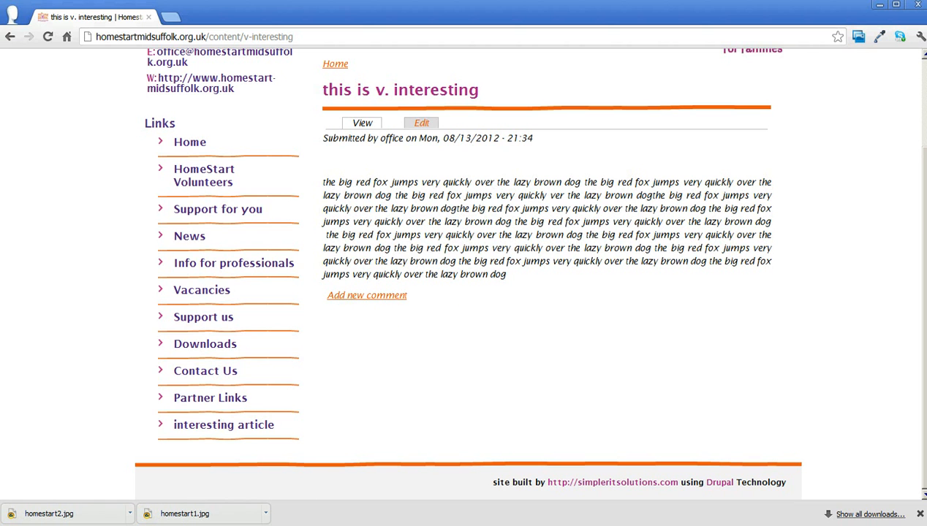
{"action": "scroll", "coordinate": [526, 271], "scroll_direction": "up", "scroll_amount": 2}
{"action": "scroll", "coordinate": [526, 270], "scroll_direction": "down", "scroll_amount": 2}
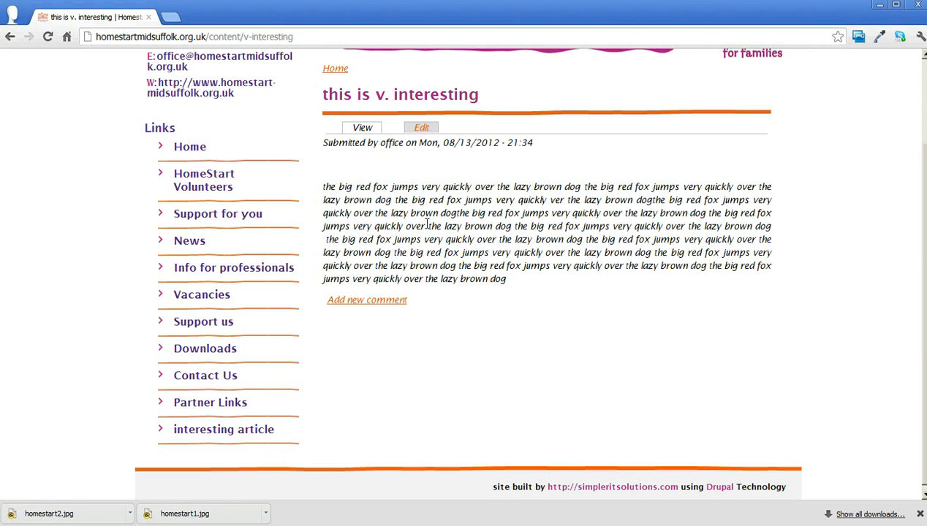
{"action": "left_click_drag", "start_coordinate": [515, 286], "coordinate": [323, 189]}
{"action": "left_click", "coordinate": [432, 369]}
{"action": "scroll", "coordinate": [924, 67], "scroll_direction": "up", "scroll_amount": 3}
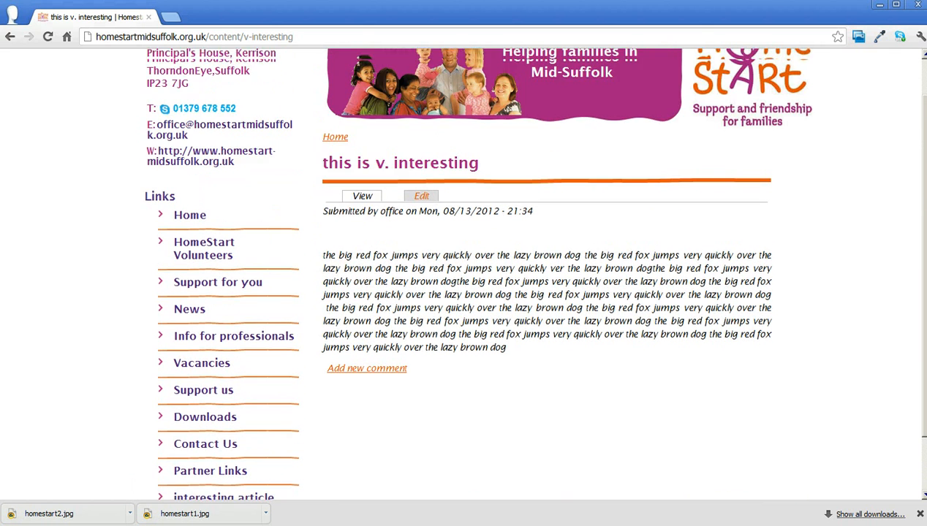
{"action": "scroll", "coordinate": [924, 67], "scroll_direction": "down", "scroll_amount": 3}
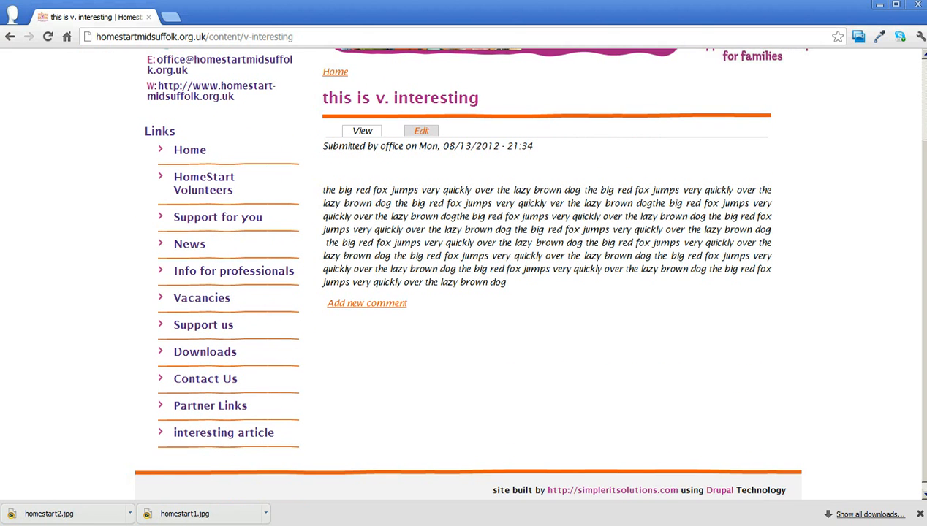
{"action": "scroll", "coordinate": [525, 269], "scroll_direction": "down", "scroll_amount": 1}
{"action": "scroll", "coordinate": [525, 269], "scroll_direction": "up", "scroll_amount": 3}
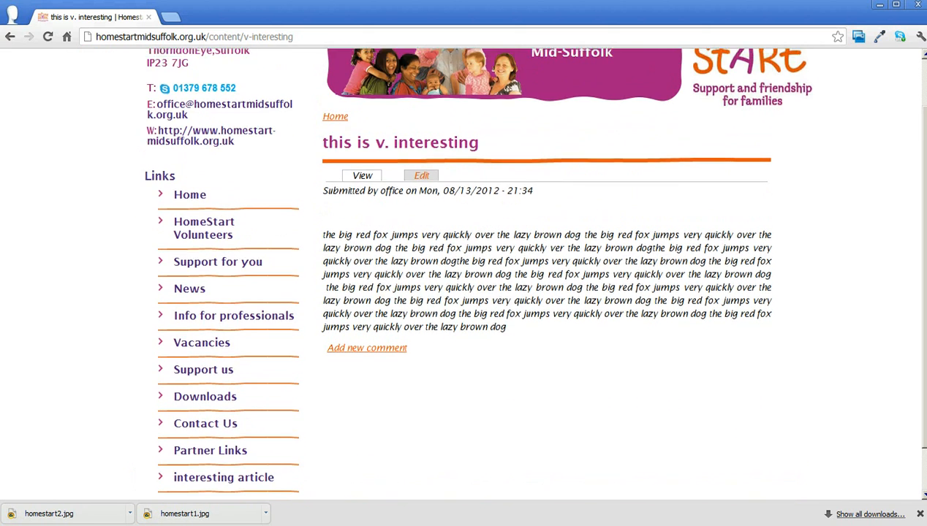